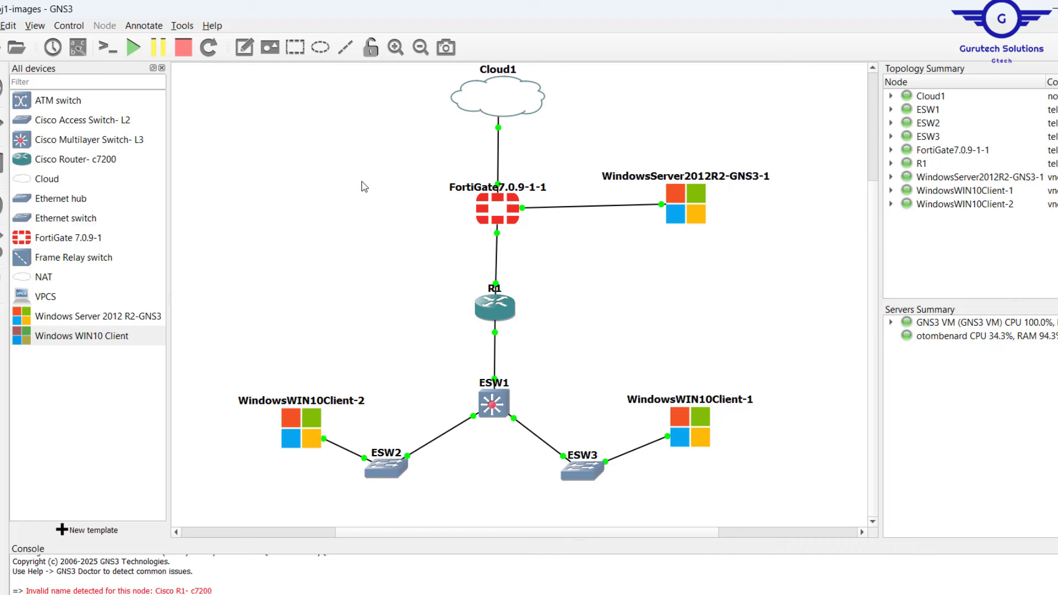
Select the FortiGate and Windows Server nodes together, then clear the selection.
{"action": "left_click_drag", "start_coordinate": [362, 181], "coordinate": [601, 254]}
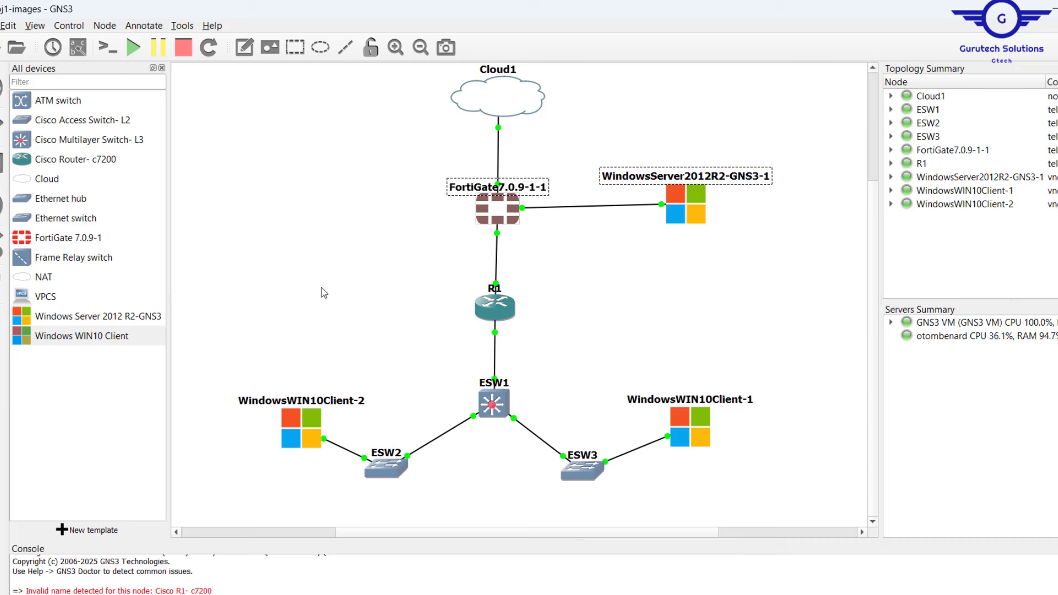
{"action": "left_click", "coordinate": [512, 278]}
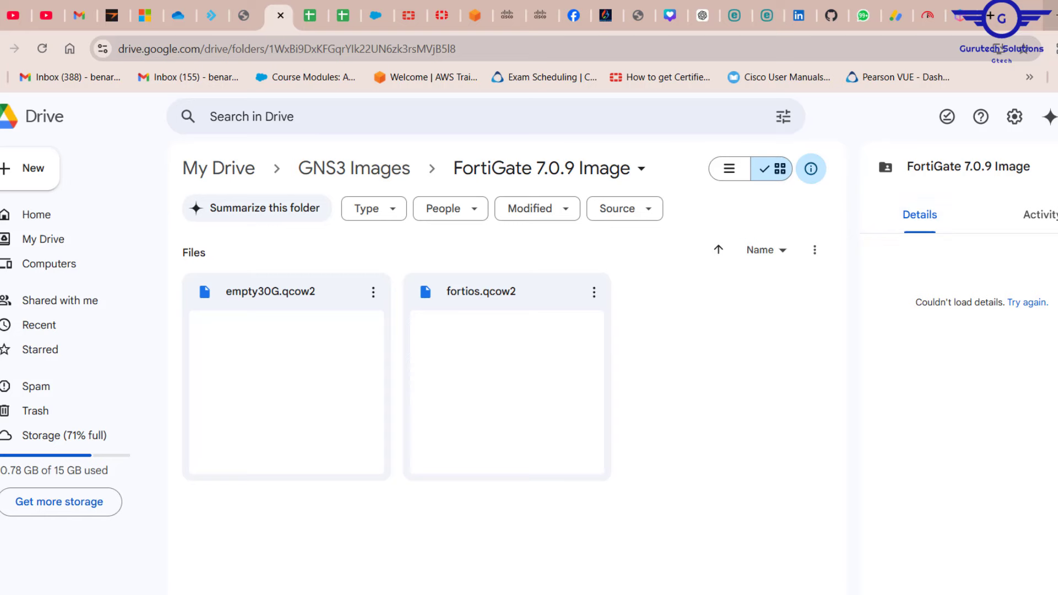
Inspect fortios.qcow2 and empty30G.qcow2 in the local FortiGate GNS3 folder, then close Explorer.
{"action": "key", "text": "alt+Tab"}
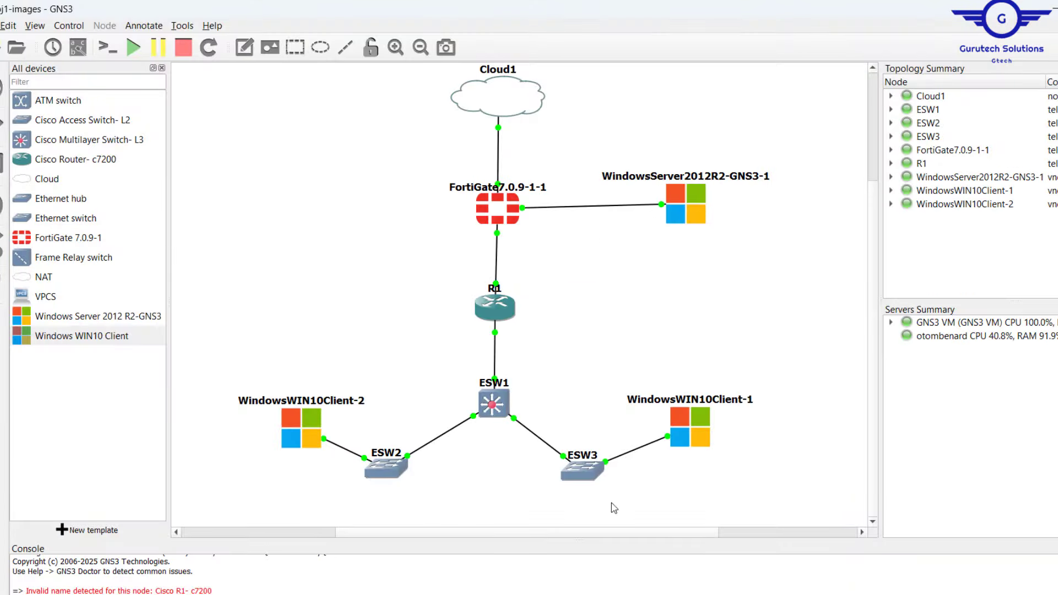
{"action": "key", "text": "alt+Tab"}
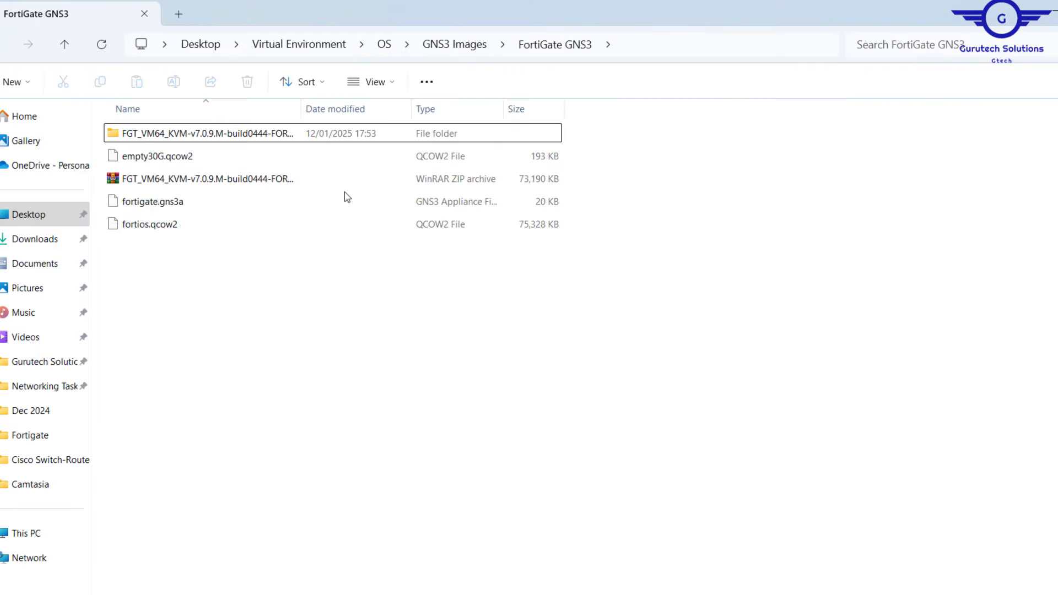
{"action": "left_click", "coordinate": [169, 232]}
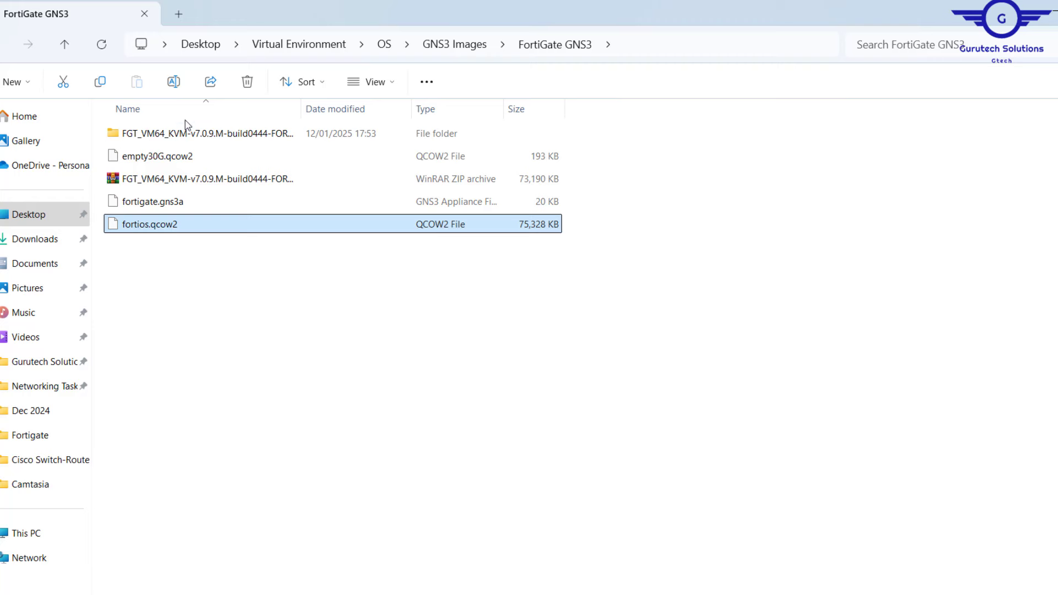
{"action": "left_click", "coordinate": [188, 160]}
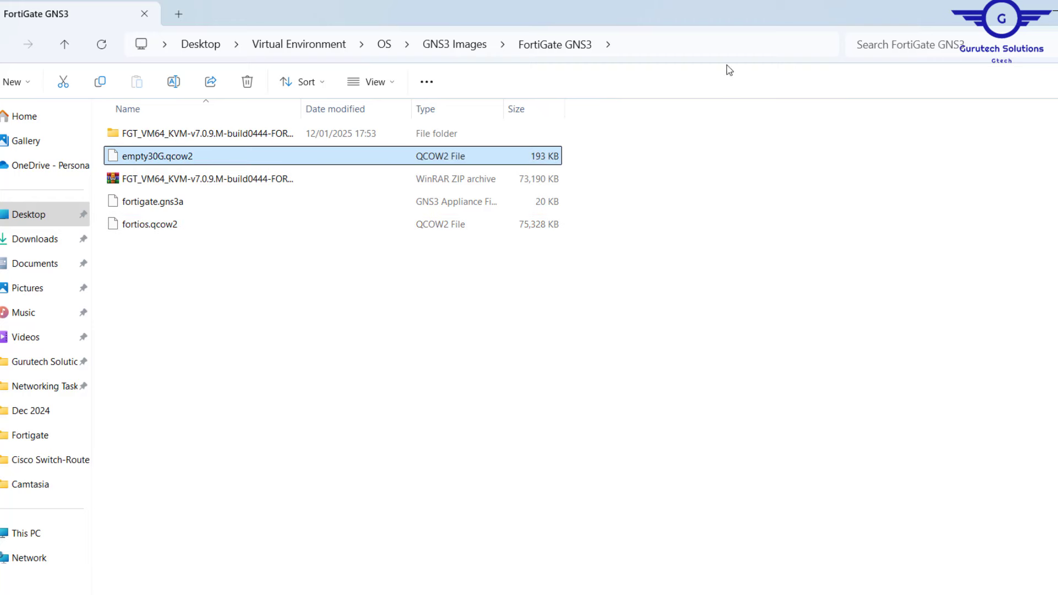
{"action": "left_click", "coordinate": [1054, 14]}
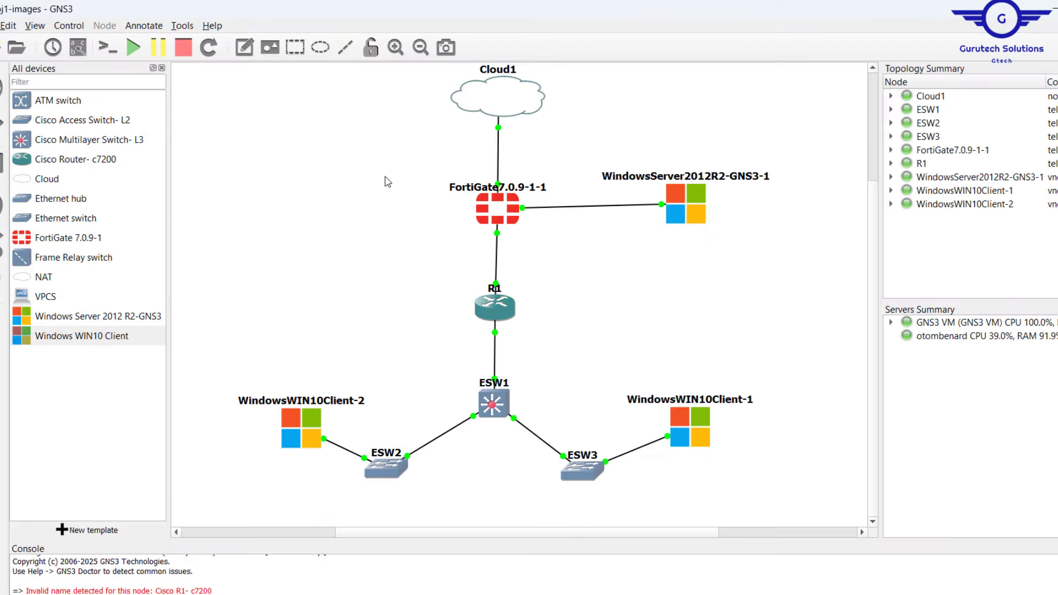
Start a new template installing the FortiGate firewall appliance on the GNS3 VM with the default Qemu binary.
{"action": "left_click", "coordinate": [74, 530]}
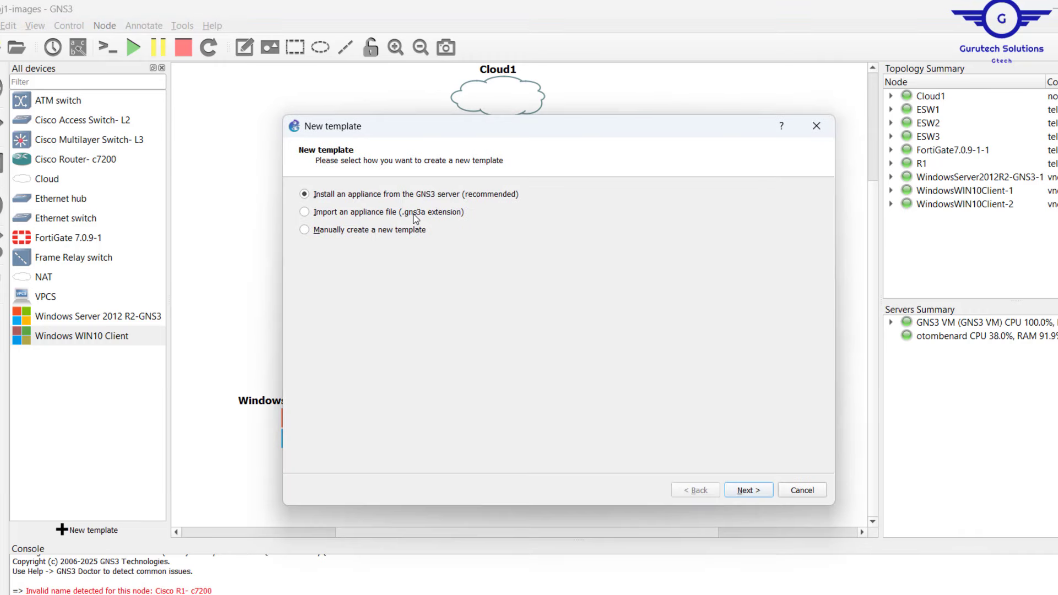
{"action": "left_click", "coordinate": [754, 494]}
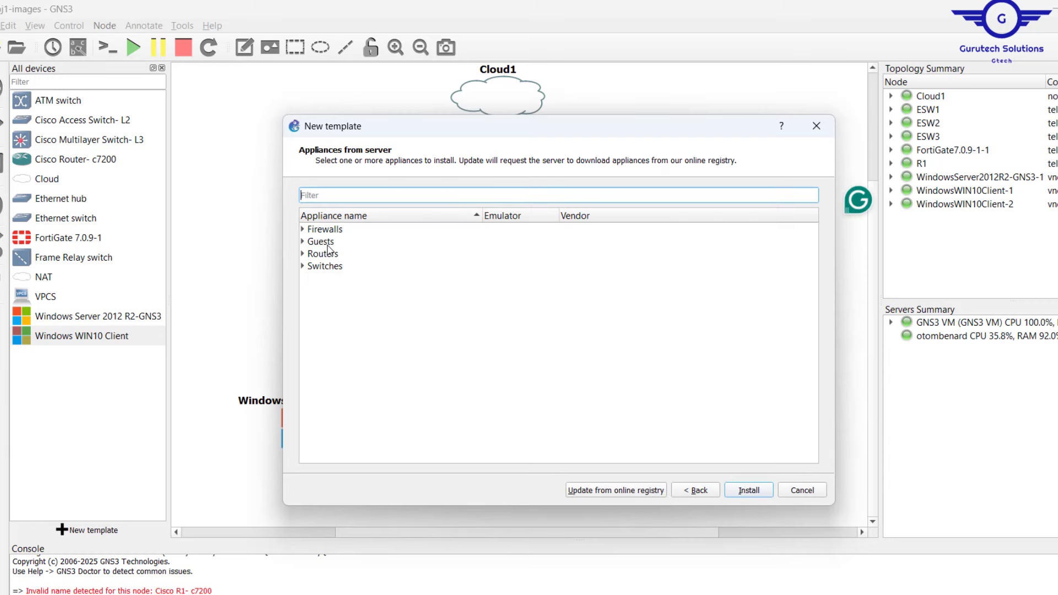
{"action": "left_click", "coordinate": [303, 230]}
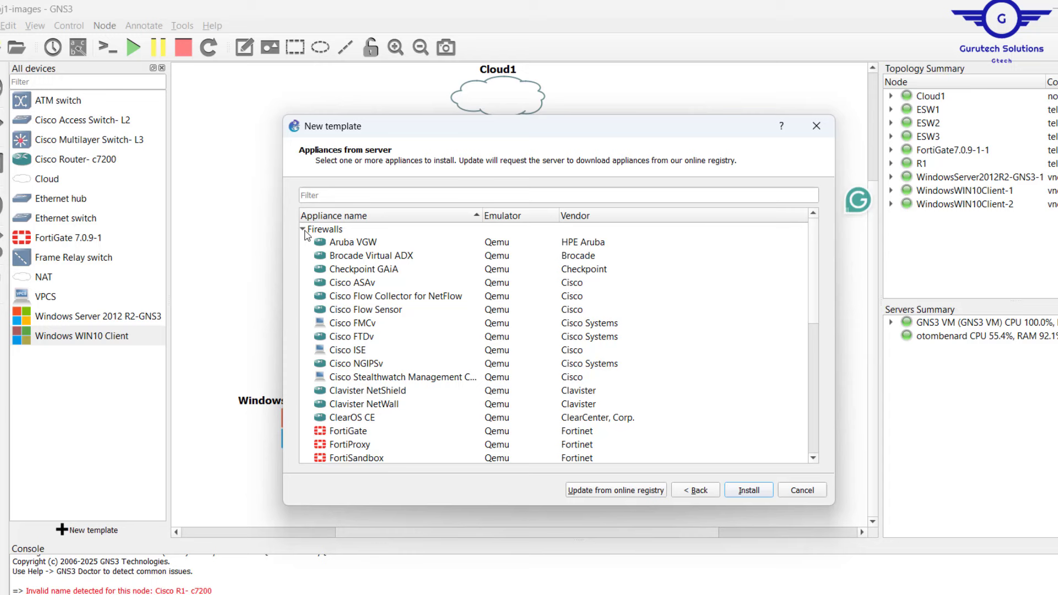
{"action": "left_click", "coordinate": [346, 432]}
{"action": "left_click", "coordinate": [731, 490]}
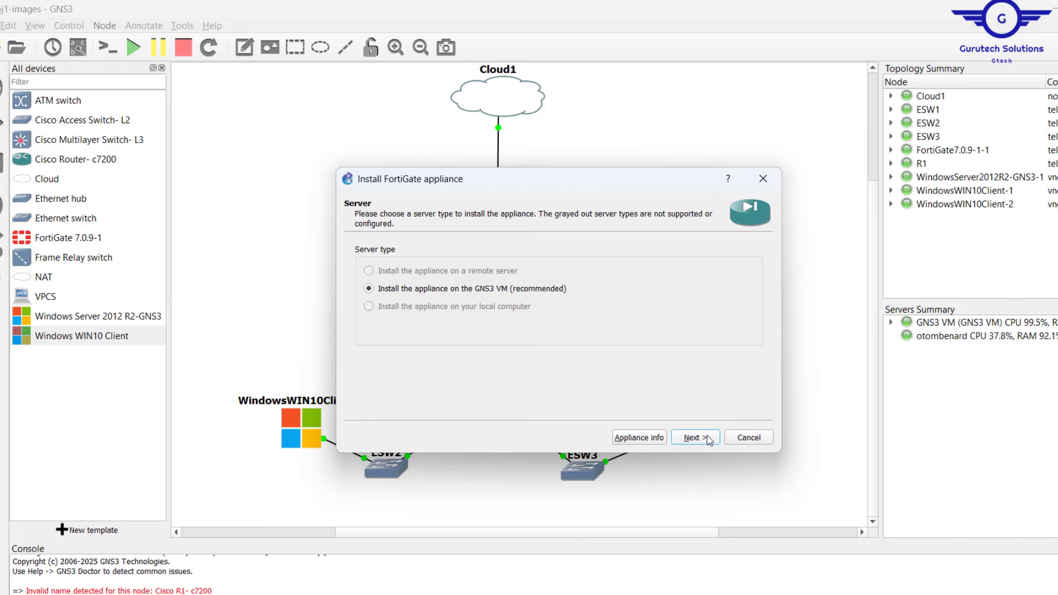
{"action": "left_click", "coordinate": [708, 438]}
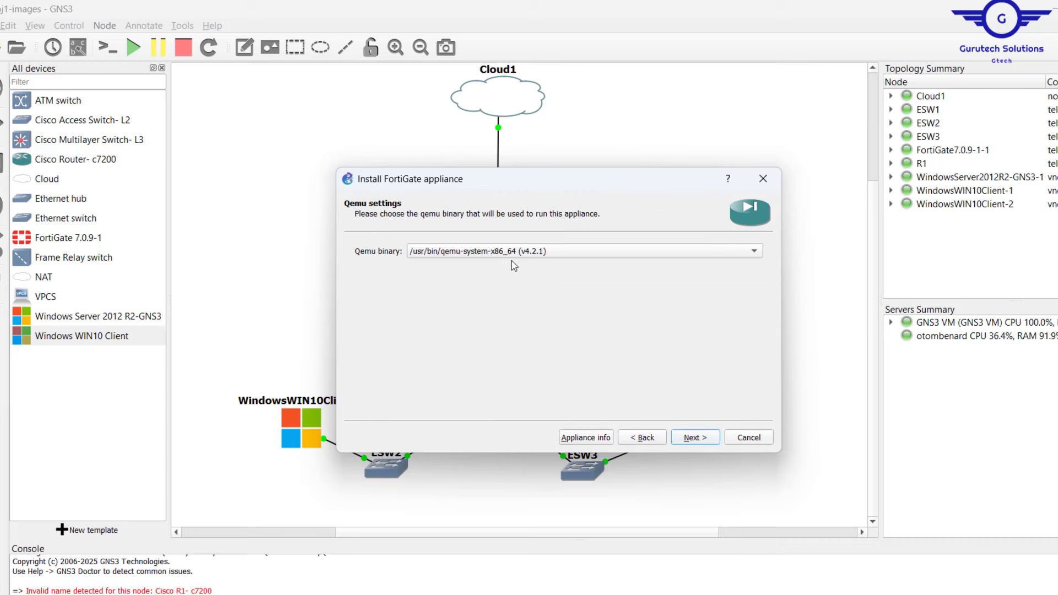
{"action": "left_click", "coordinate": [700, 439]}
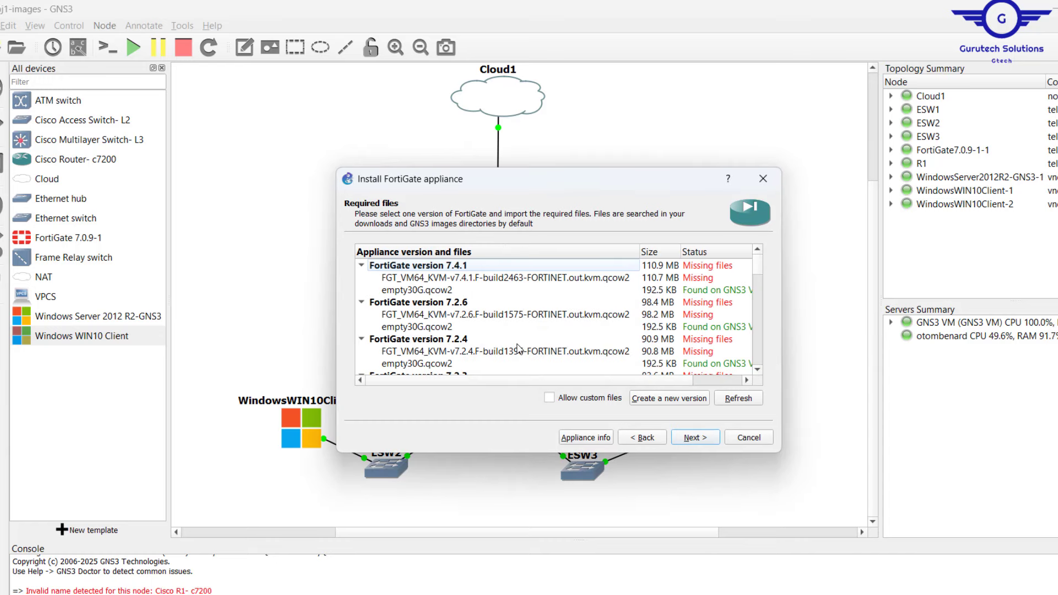
From FortiGate version 7.0.9, create a new appliance version named 7.0.9-test.
{"action": "scroll", "coordinate": [517, 347], "scroll_direction": "down", "scroll_amount": 5}
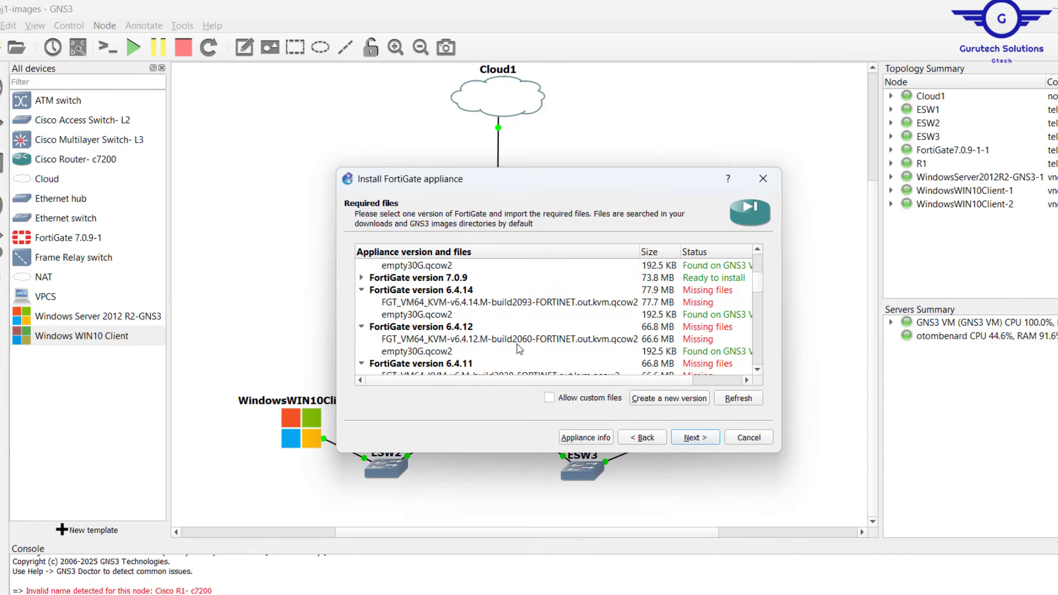
{"action": "left_click", "coordinate": [462, 279]}
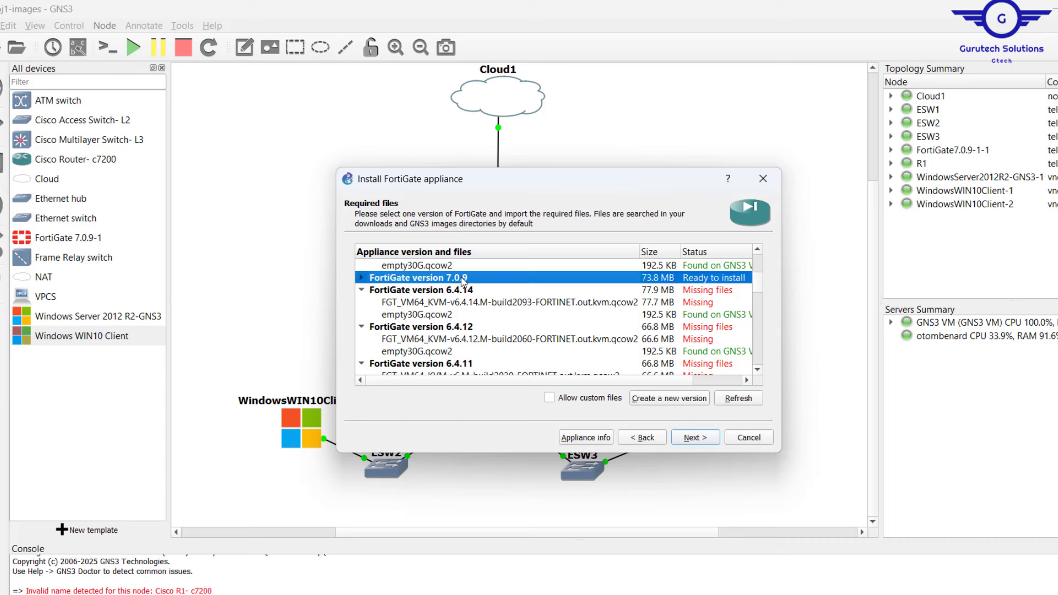
{"action": "left_click", "coordinate": [663, 399]}
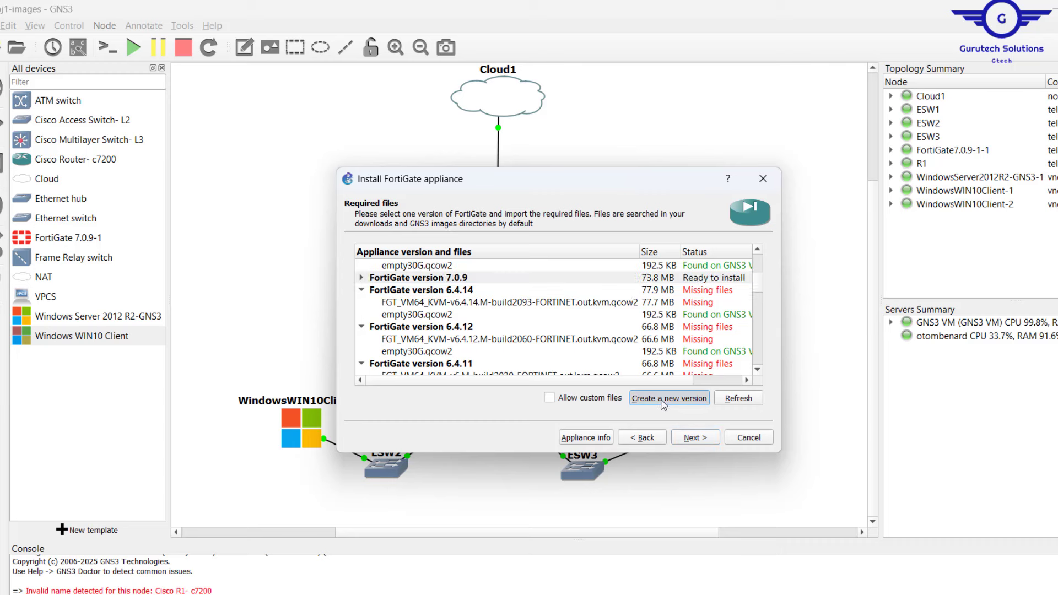
{"action": "left_click", "coordinate": [475, 334]}
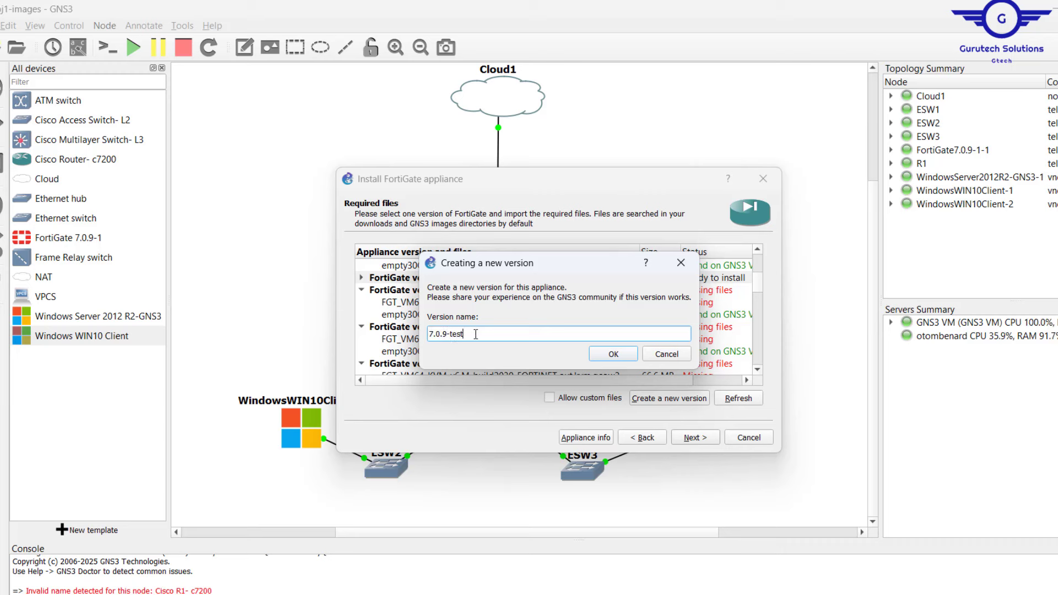
{"action": "left_click", "coordinate": [615, 355]}
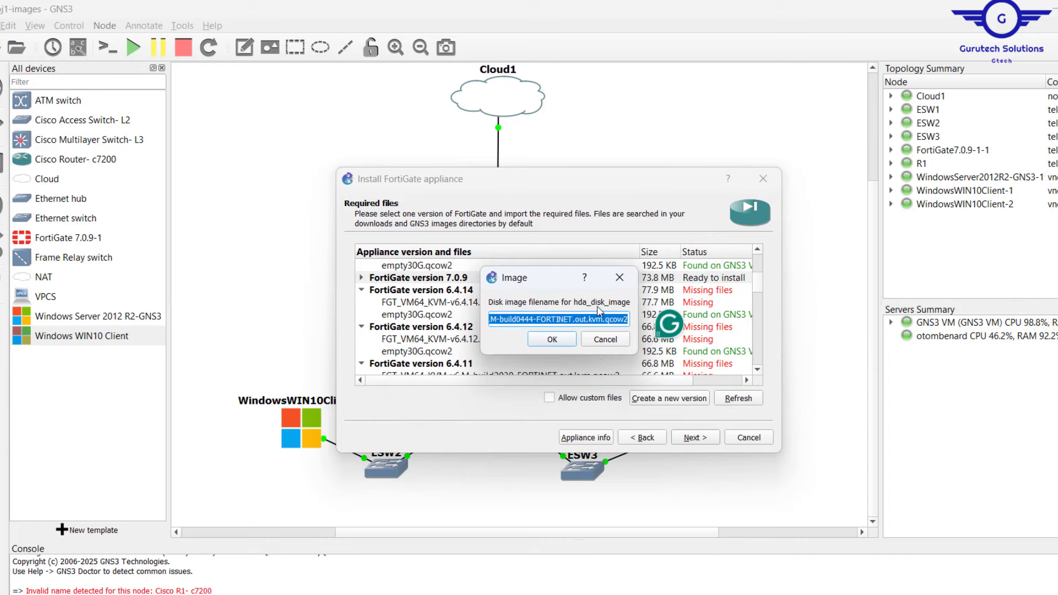
Copy the fortios.qcow2 file name from Explorer and enter it as the hda disk image.
{"action": "key", "text": "alt+Tab"}
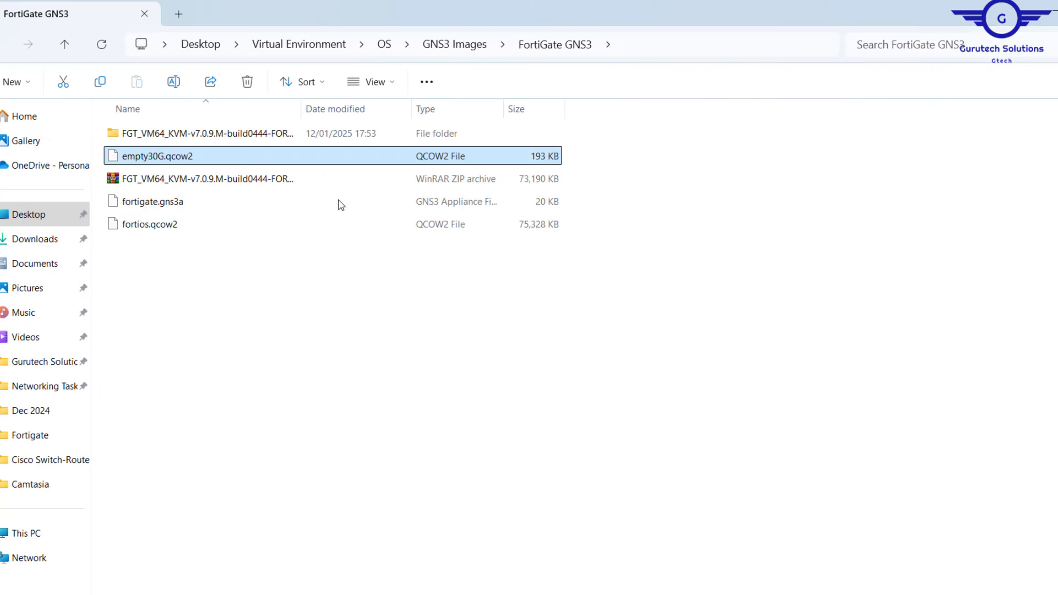
{"action": "left_click", "coordinate": [171, 227]}
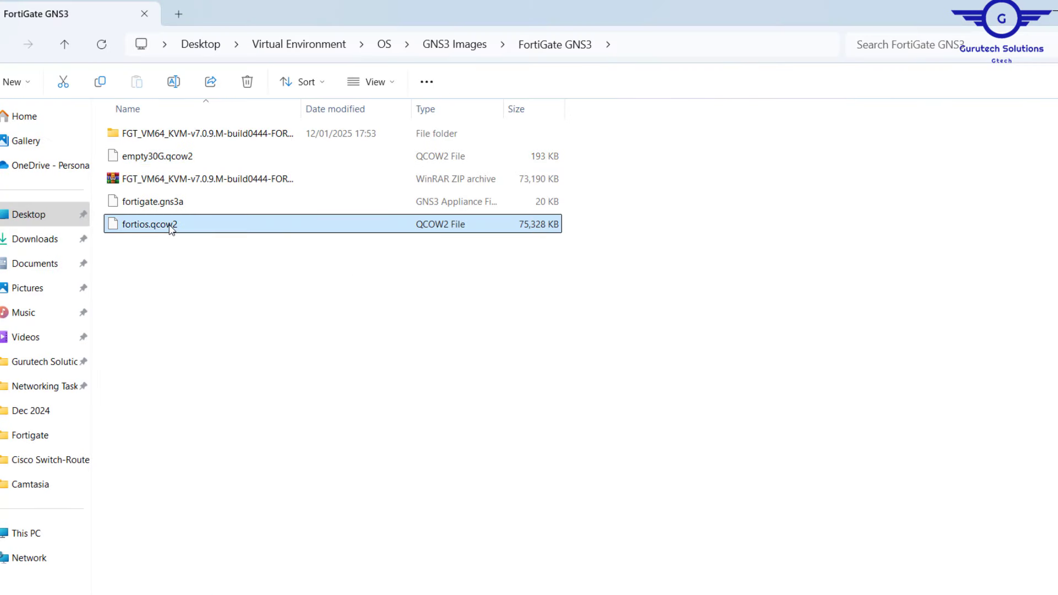
{"action": "left_click", "coordinate": [167, 226]}
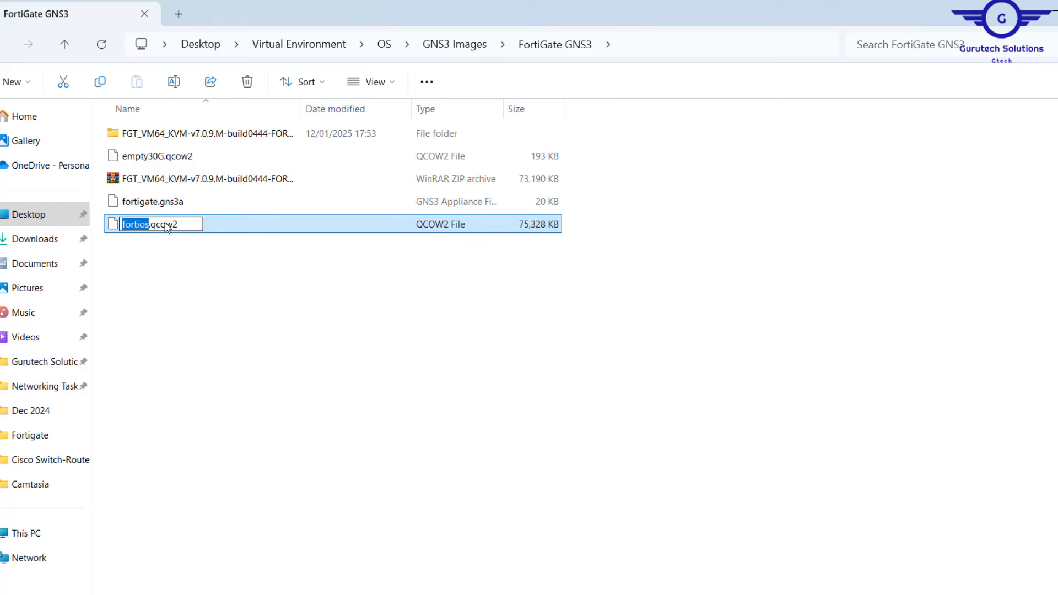
{"action": "key", "text": "ctrl+a"}
{"action": "key", "text": "ctrl+c"}
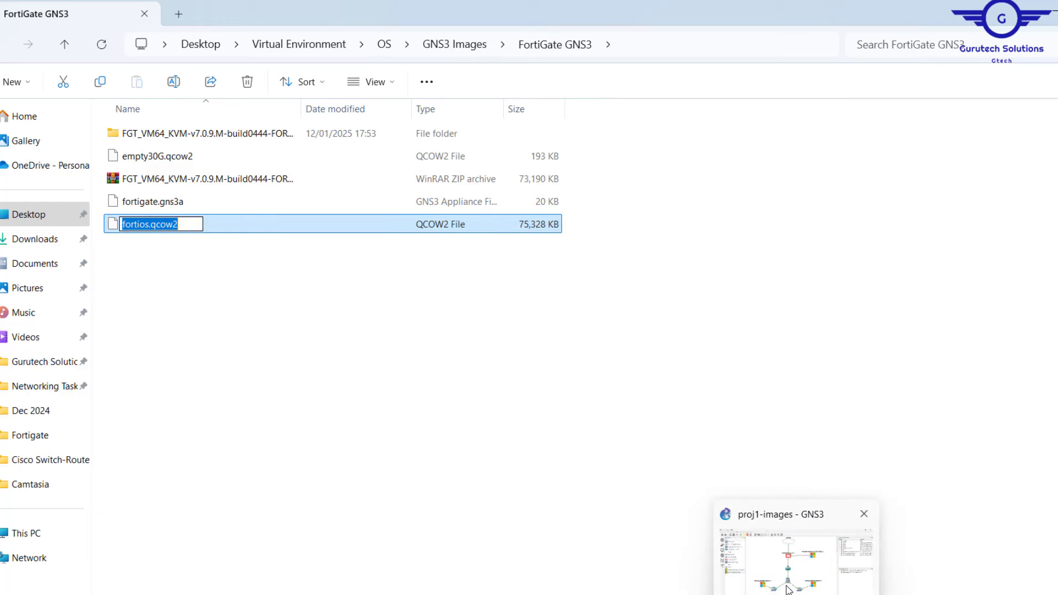
{"action": "left_click", "coordinate": [789, 590]}
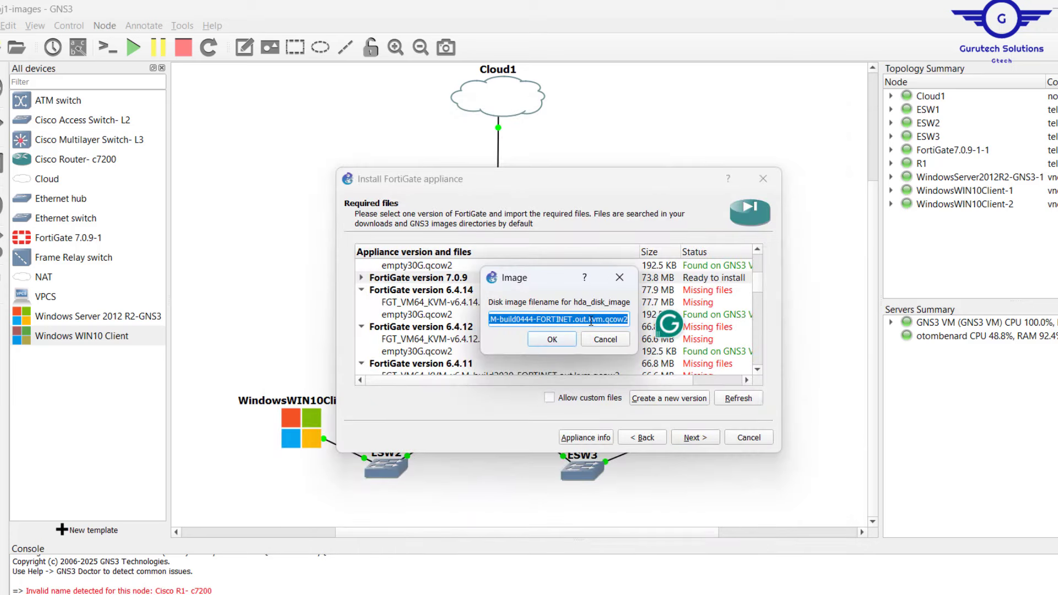
{"action": "key", "text": "ctrl+v"}
{"action": "left_click", "coordinate": [552, 340]}
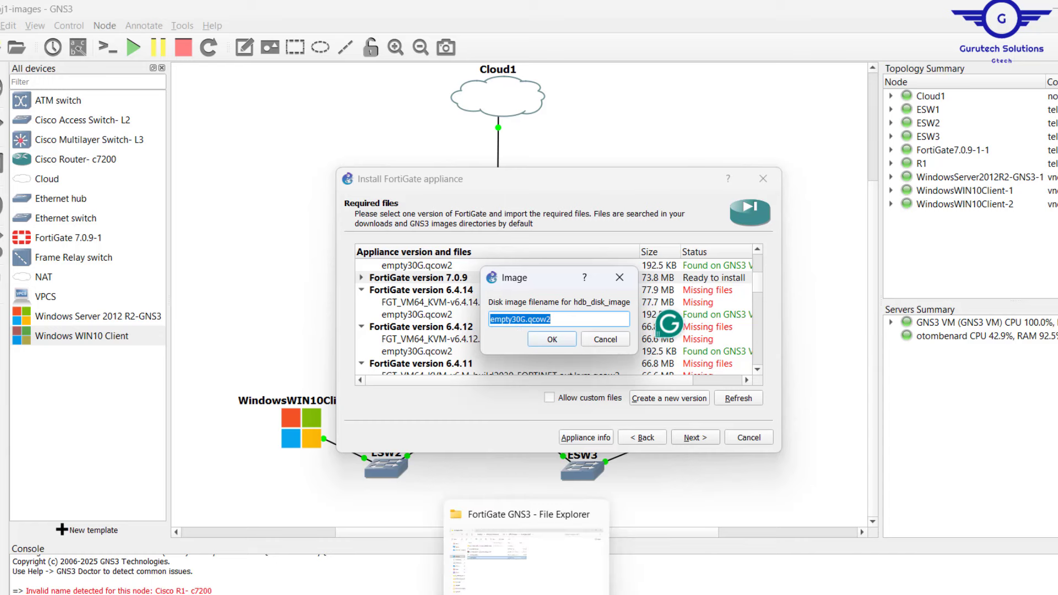
Copy the empty30G.qcow2 file name from Explorer into the hdb disk image filename field.
{"action": "left_click", "coordinate": [528, 546]}
{"action": "left_click", "coordinate": [174, 159]}
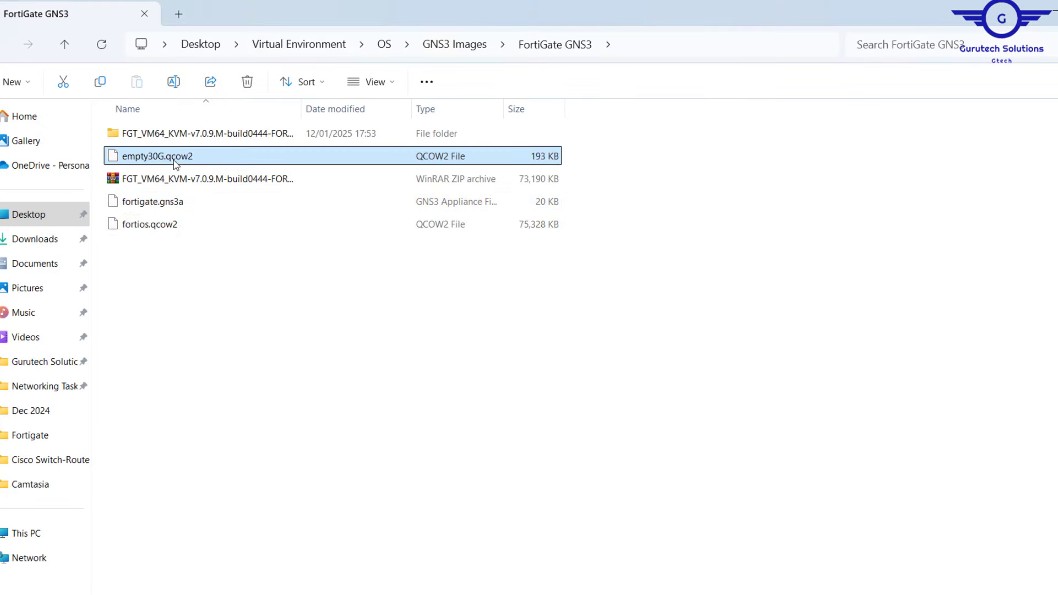
{"action": "left_click", "coordinate": [174, 159]}
{"action": "key", "text": "ctrl+a"}
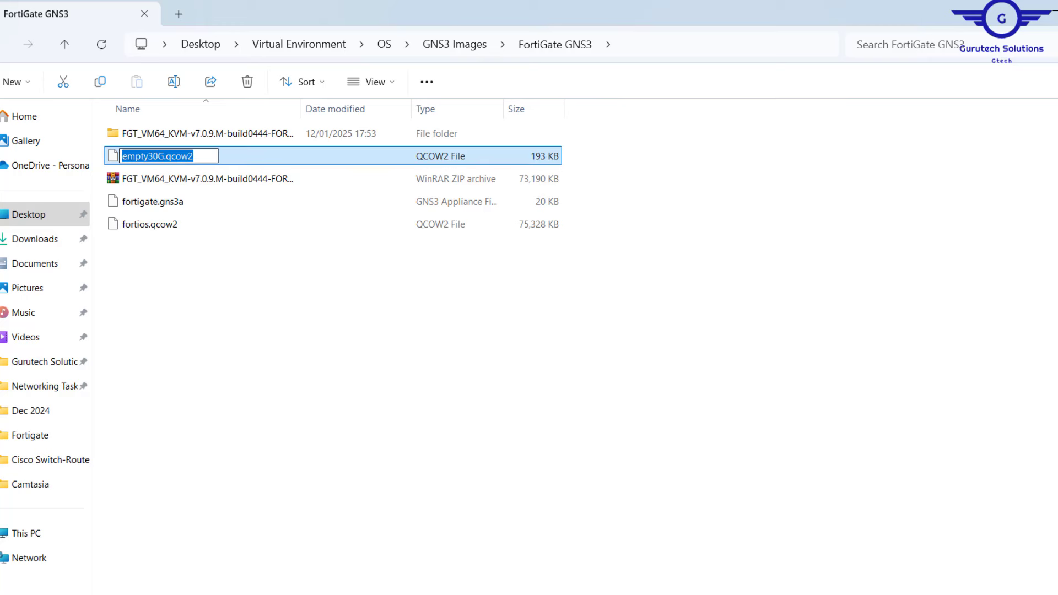
{"action": "key", "text": "alt+Tab"}
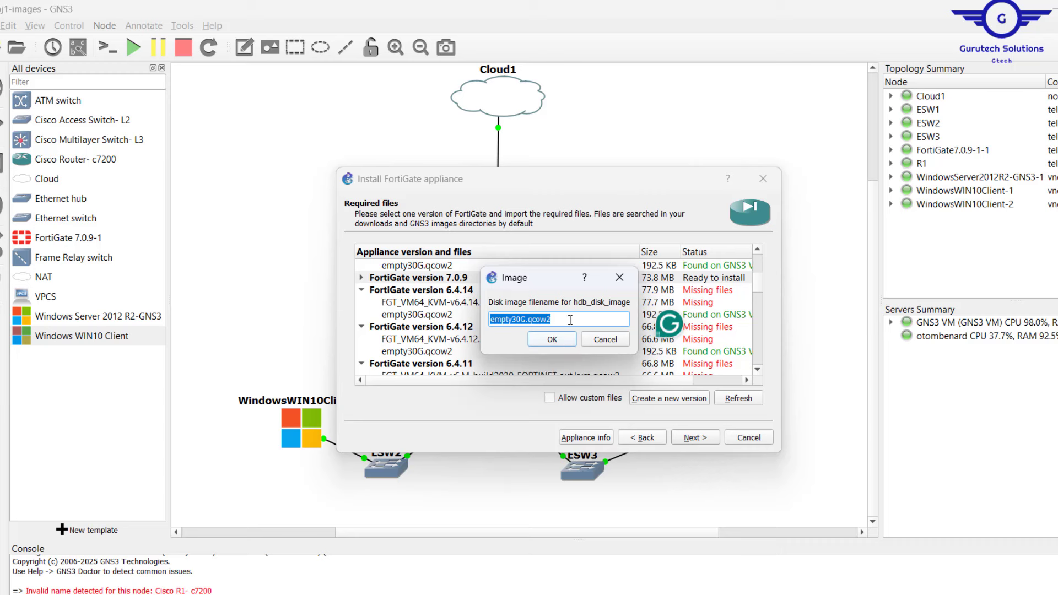
{"action": "left_click", "coordinate": [573, 320]}
Confirm empty30G.qcow2 as hdb, then expand version 7.0.9-test and select its fortios.qcow2 entry.
{"action": "left_click", "coordinate": [551, 340]}
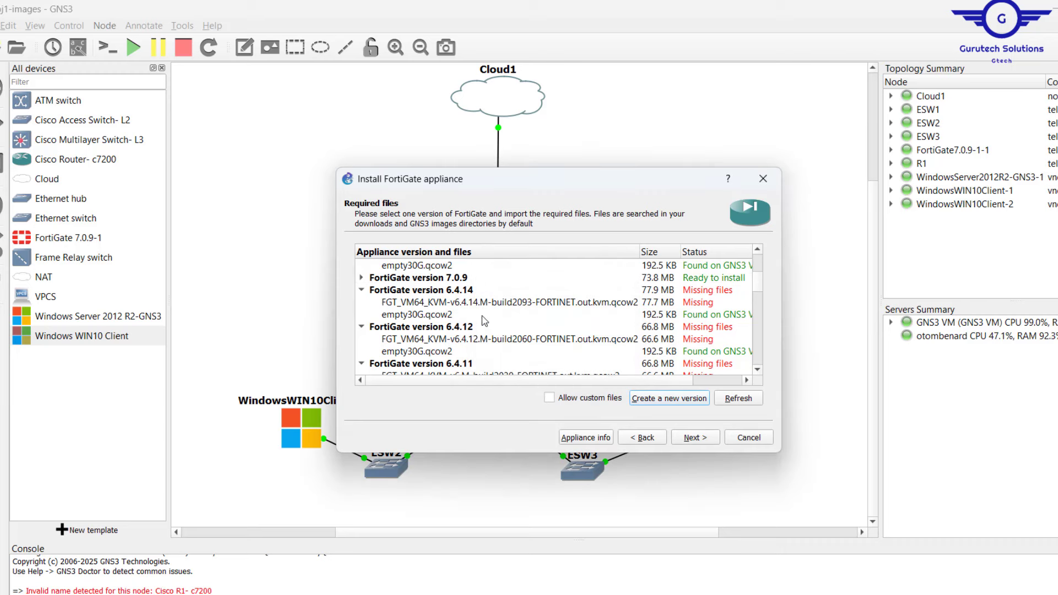
{"action": "scroll", "coordinate": [513, 331], "scroll_direction": "down", "scroll_amount": 10}
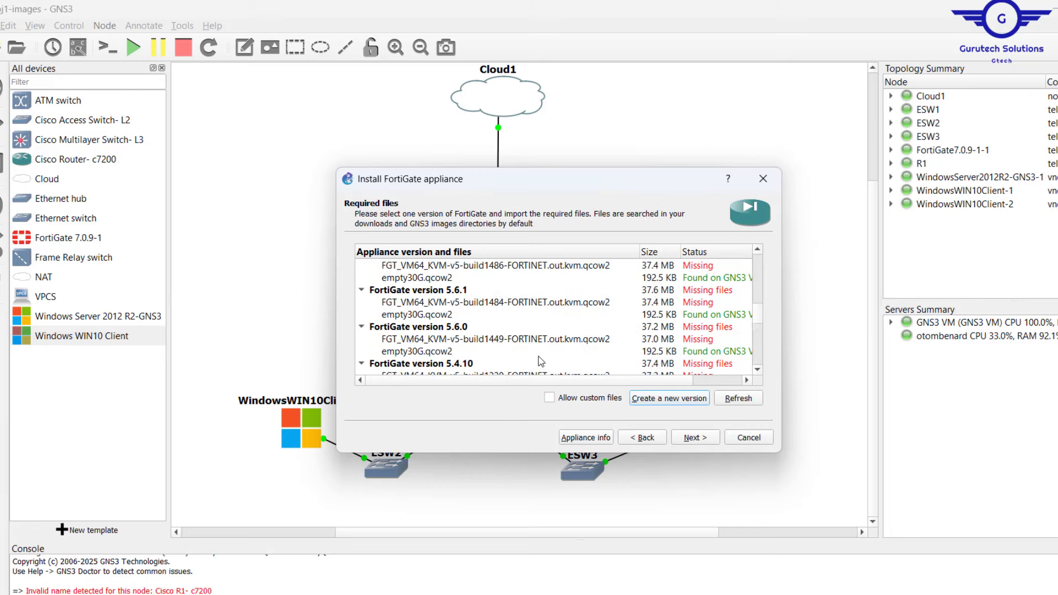
{"action": "scroll", "coordinate": [540, 361], "scroll_direction": "down", "scroll_amount": 1}
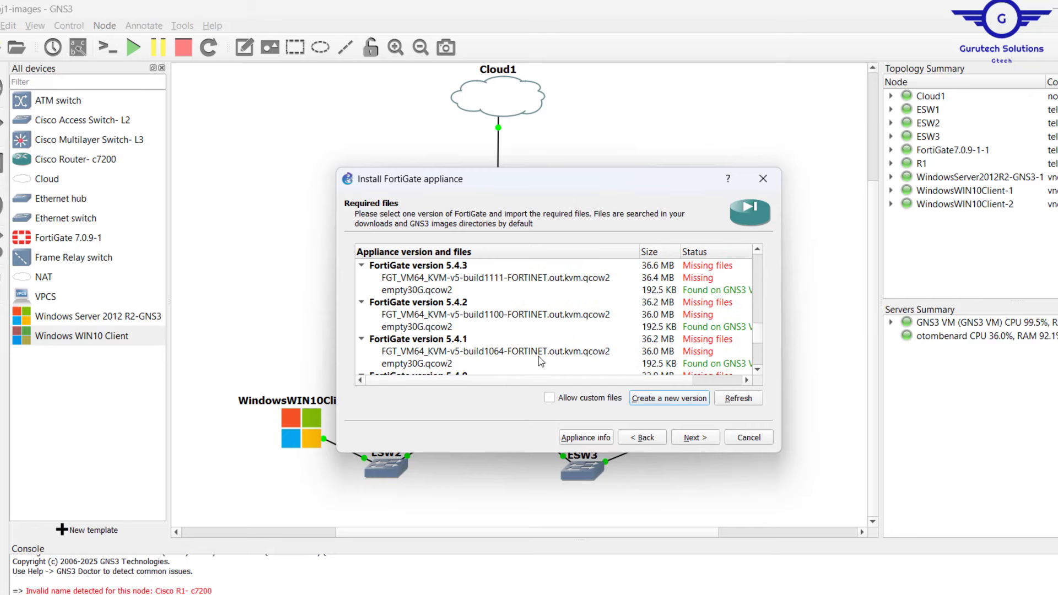
{"action": "scroll", "coordinate": [541, 361], "scroll_direction": "down", "scroll_amount": 5}
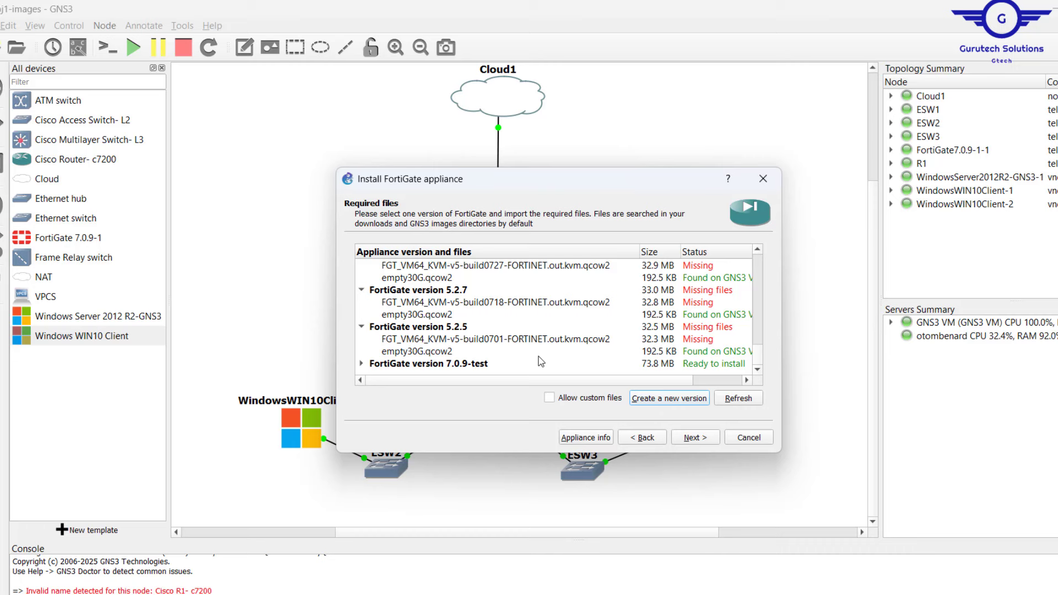
{"action": "left_click", "coordinate": [362, 364]}
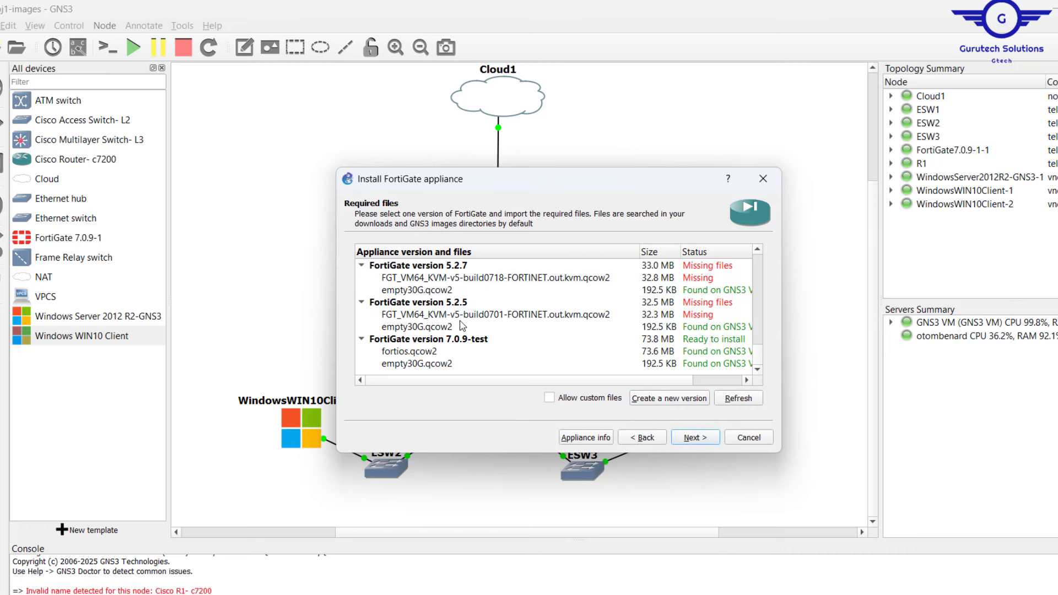
{"action": "left_click", "coordinate": [408, 352]}
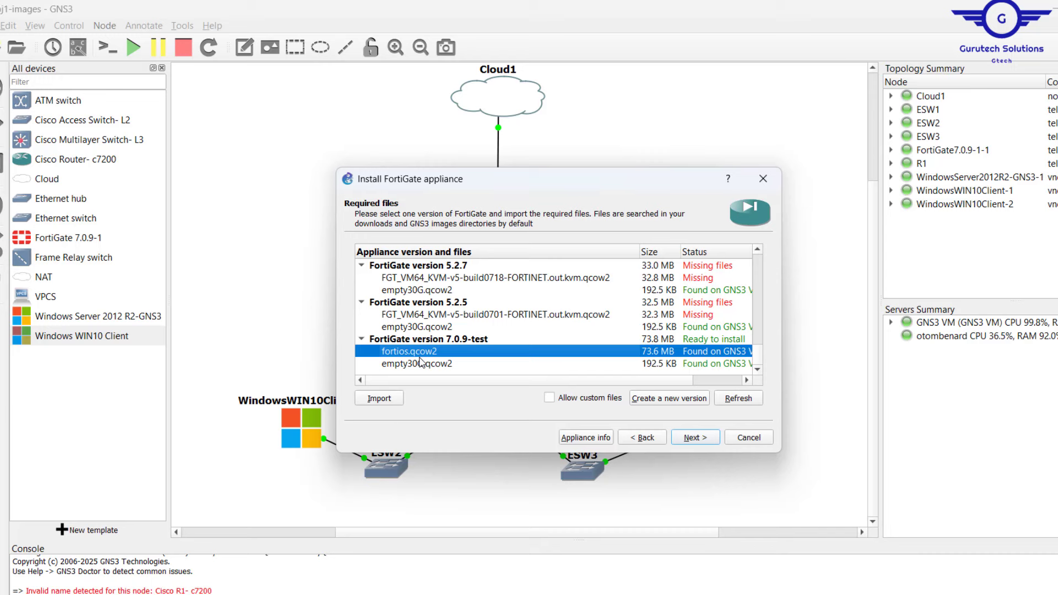
Browse for the fortios.qcow2 import, navigating to the Desktop's Virtual Environment folder.
{"action": "left_click", "coordinate": [386, 400]}
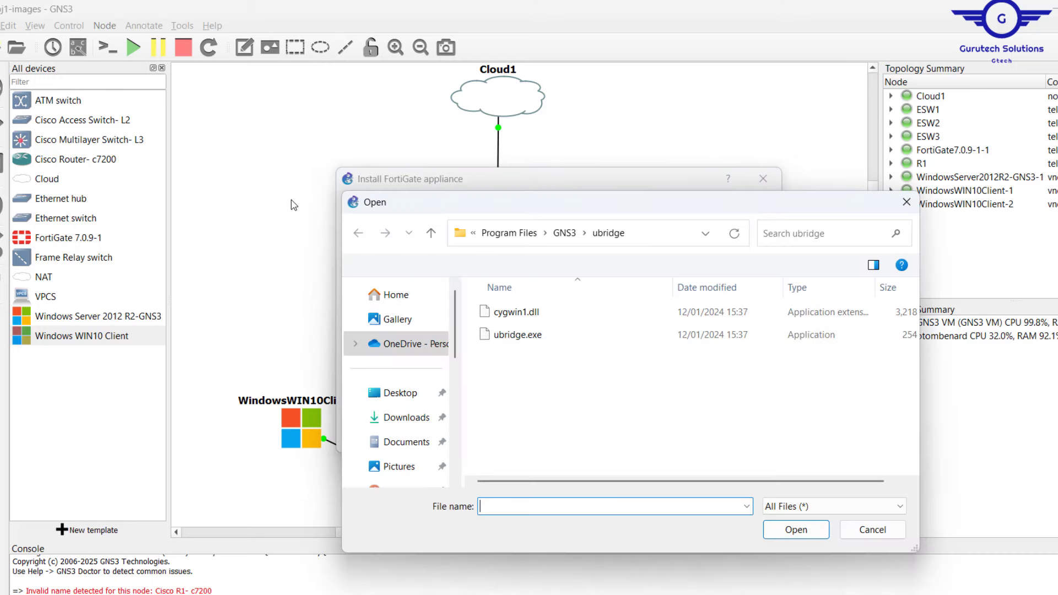
{"action": "left_click", "coordinate": [410, 394]}
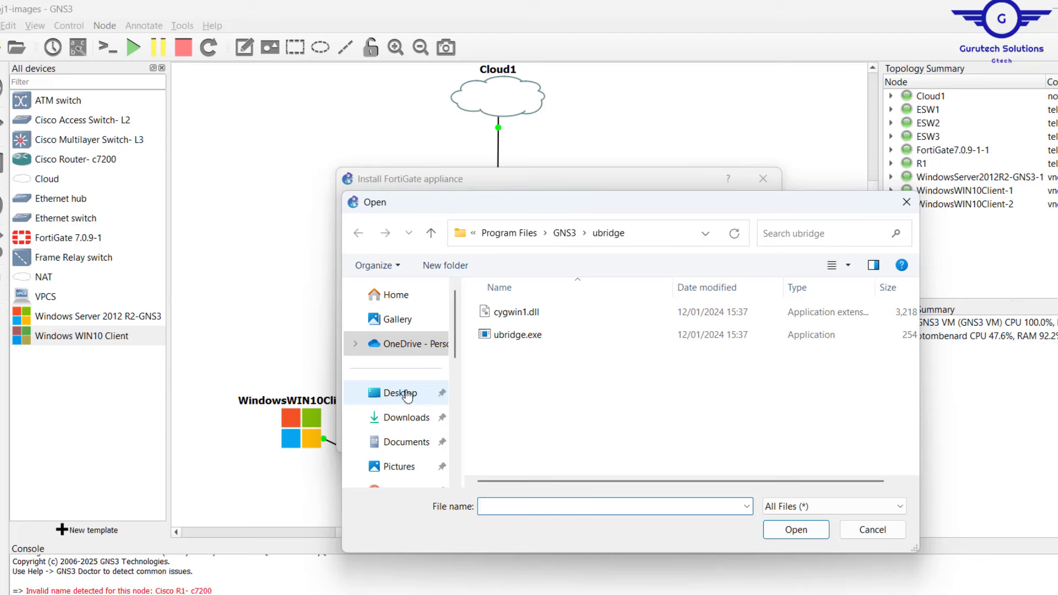
{"action": "scroll", "coordinate": [632, 370], "scroll_direction": "down", "scroll_amount": 5}
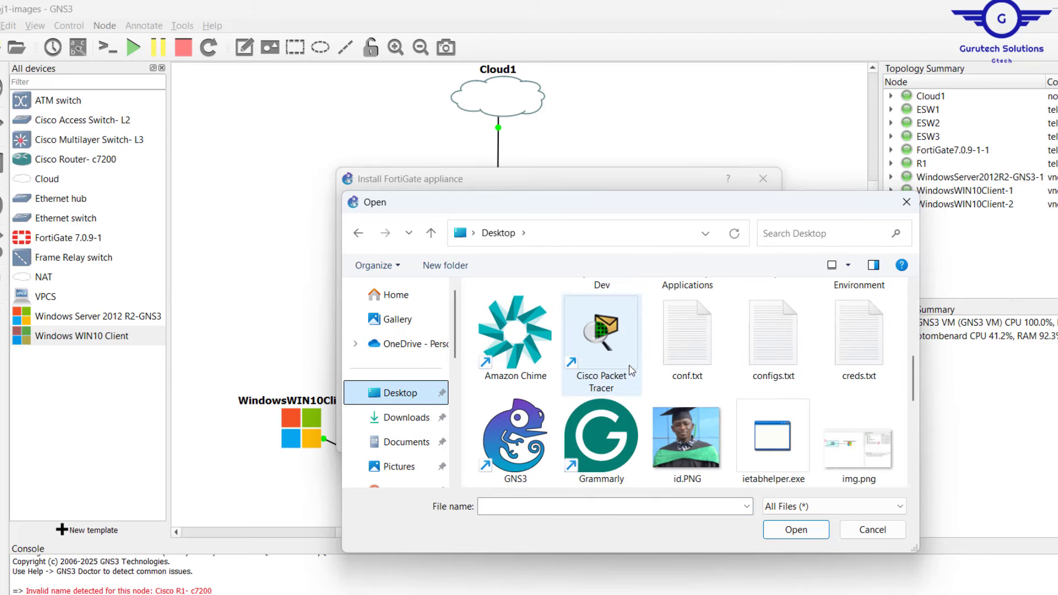
{"action": "scroll", "coordinate": [747, 310], "scroll_direction": "up", "scroll_amount": 5}
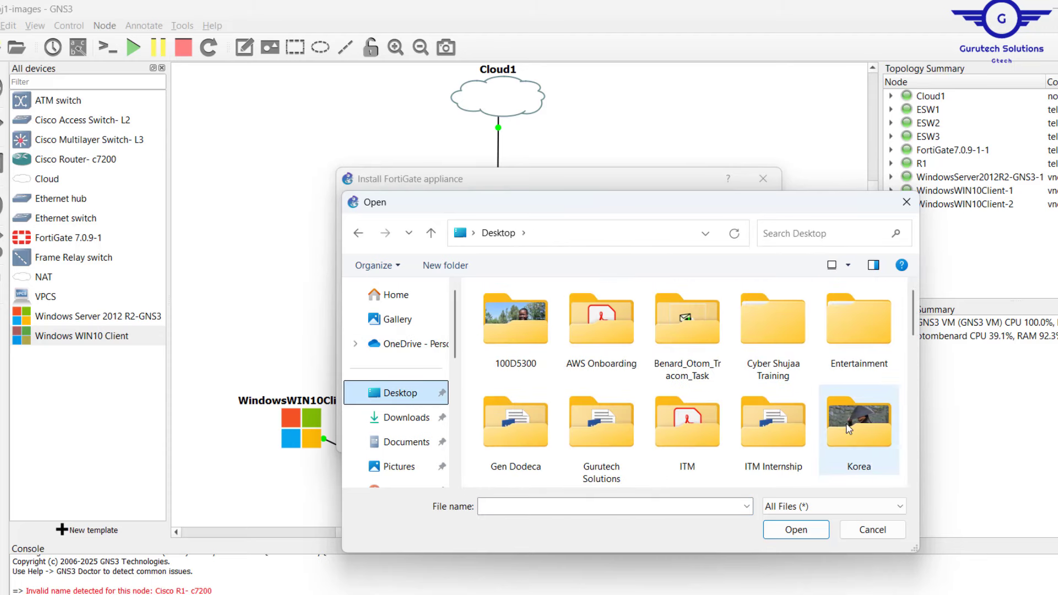
{"action": "scroll", "coordinate": [852, 386], "scroll_direction": "down", "scroll_amount": 5}
{"action": "scroll", "coordinate": [860, 397], "scroll_direction": "up", "scroll_amount": 3}
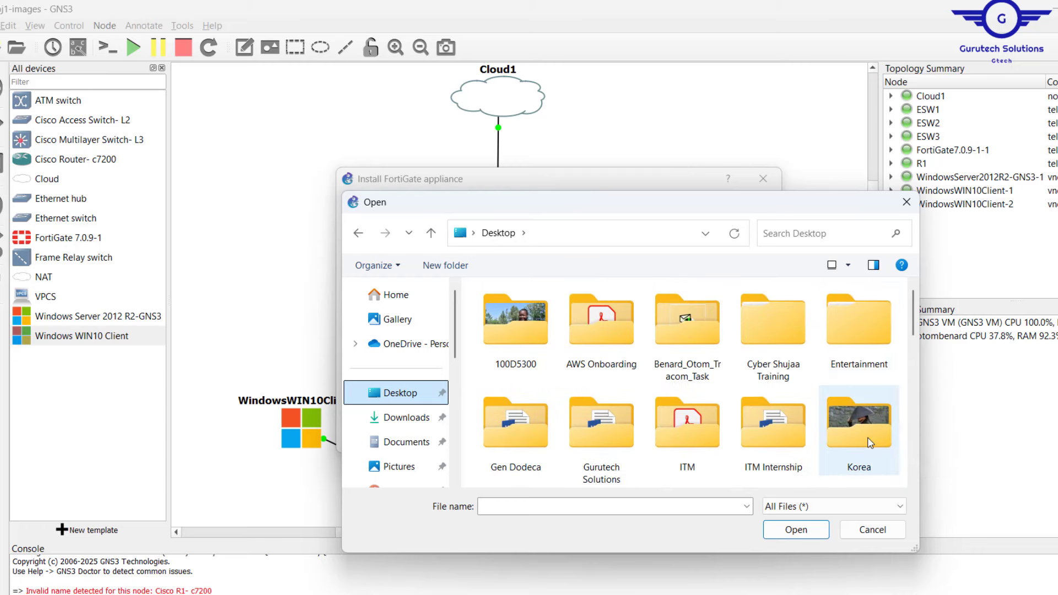
{"action": "scroll", "coordinate": [863, 424], "scroll_direction": "down", "scroll_amount": 1}
{"action": "left_click", "coordinate": [866, 438]}
{"action": "double_click", "coordinate": [865, 438]}
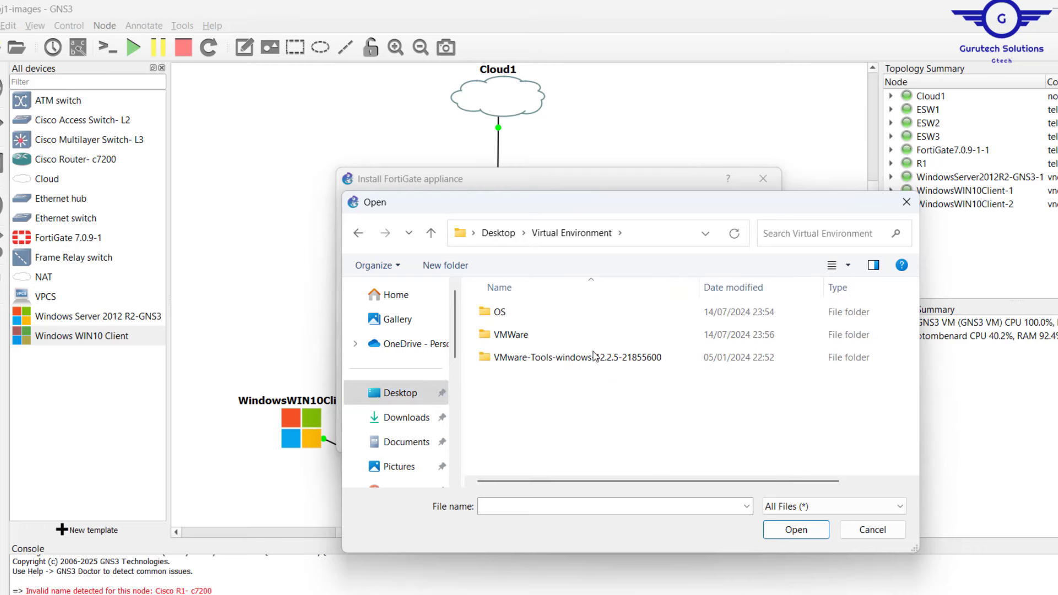
Open OS > GNS3 Images > FortiGate GNS3 and import fortios.qcow2.
{"action": "double_click", "coordinate": [502, 312]}
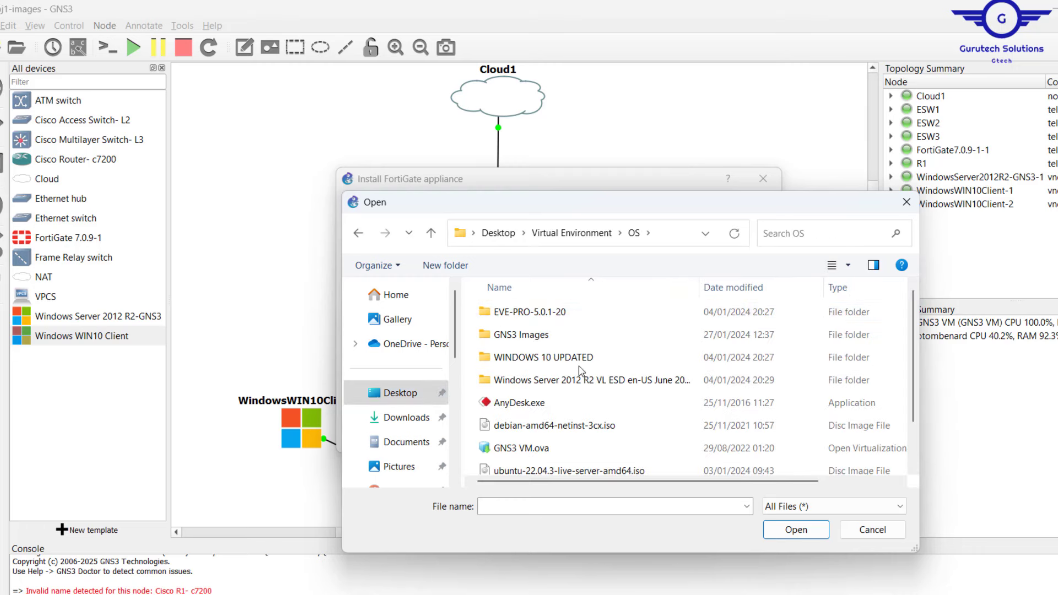
{"action": "double_click", "coordinate": [535, 337]}
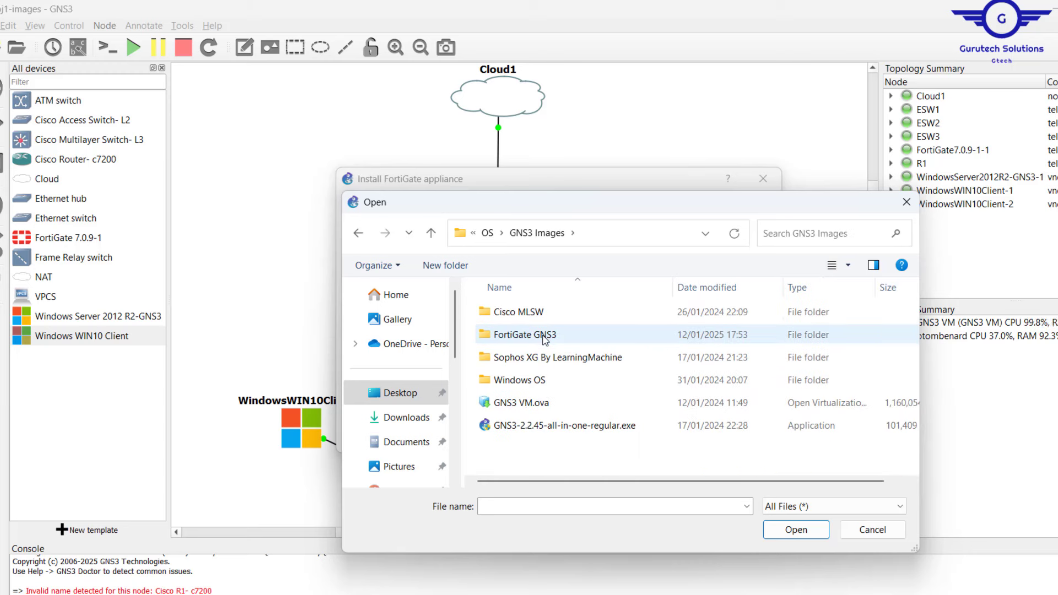
{"action": "double_click", "coordinate": [535, 336]}
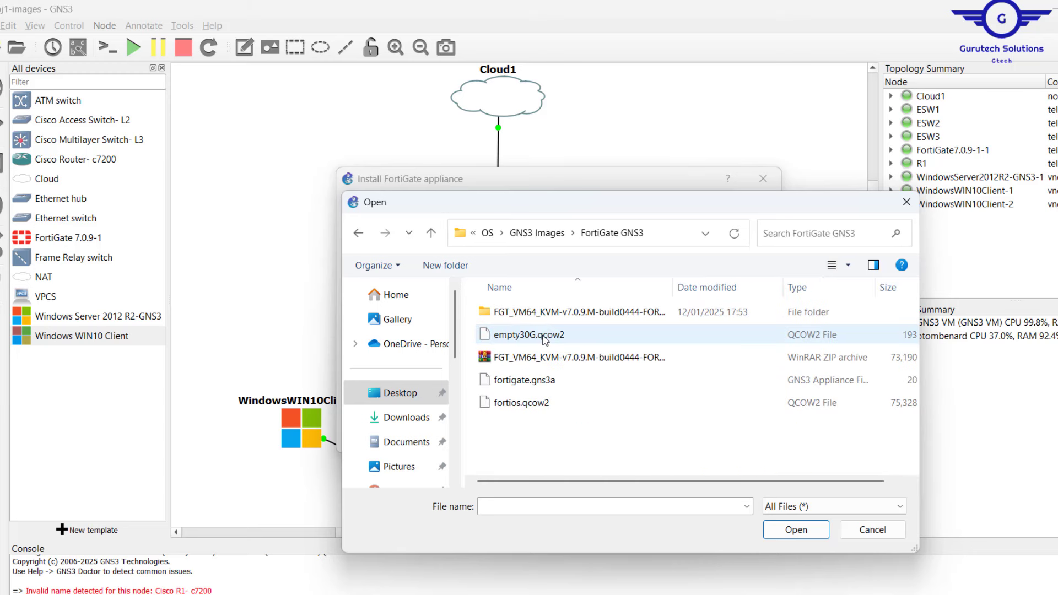
{"action": "left_click", "coordinate": [540, 404]}
{"action": "left_click", "coordinate": [797, 529]}
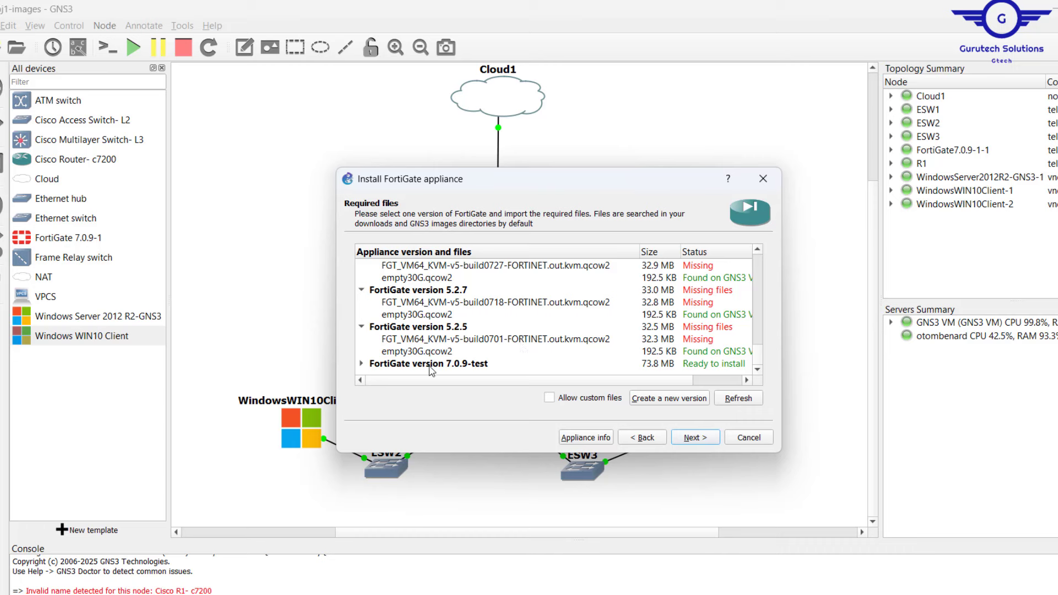
Select empty30G.qcow2 under 7.0.9-test and import it from the FortiGate GNS3 folder.
{"action": "scroll", "coordinate": [471, 340], "scroll_direction": "down", "scroll_amount": 1}
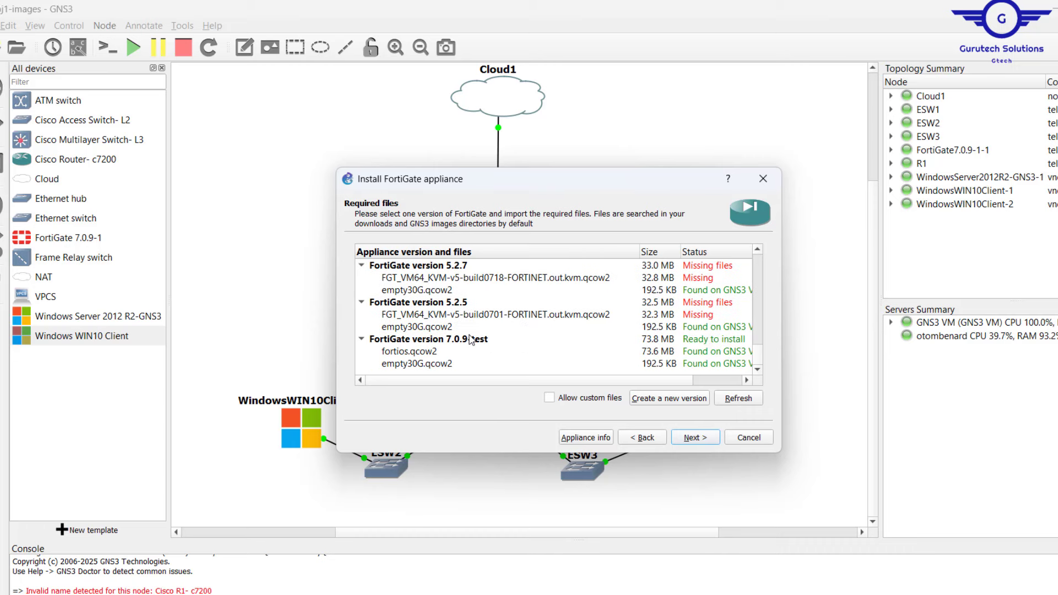
{"action": "left_click", "coordinate": [438, 365]}
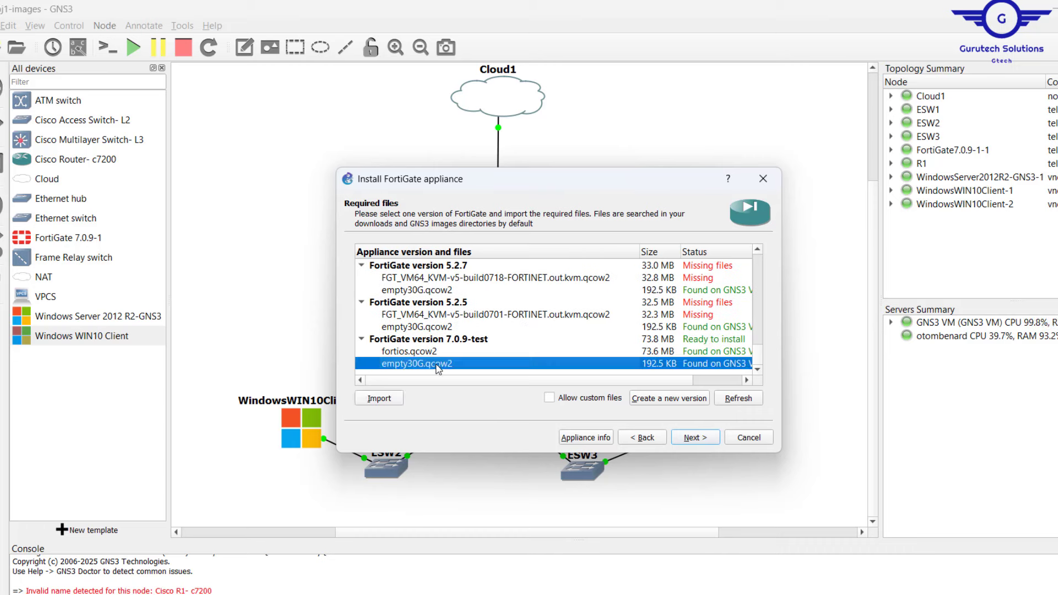
{"action": "left_click", "coordinate": [379, 399]}
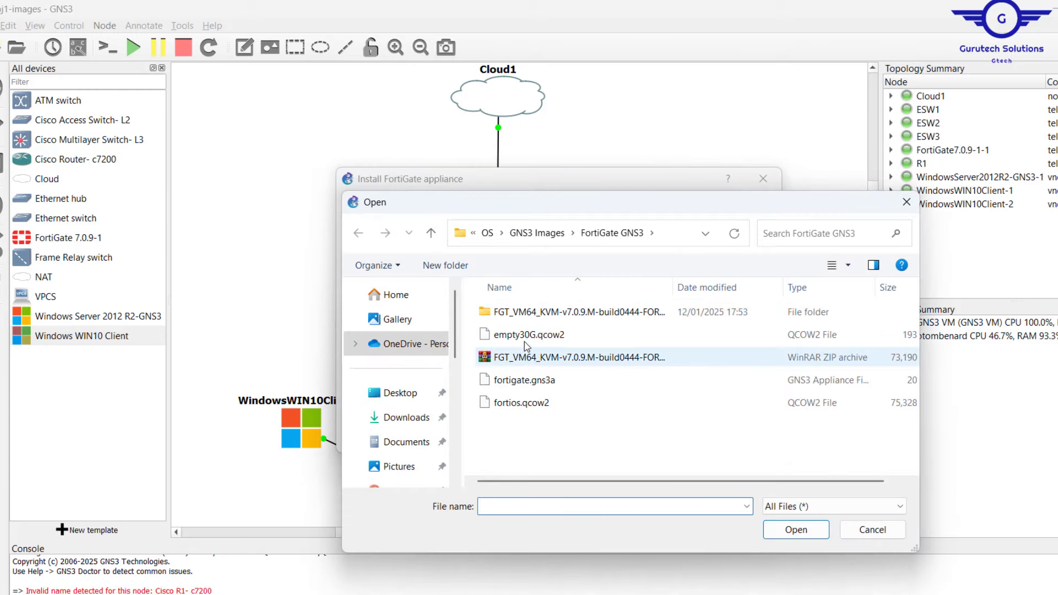
{"action": "left_click", "coordinate": [526, 335]}
{"action": "left_click", "coordinate": [797, 530]}
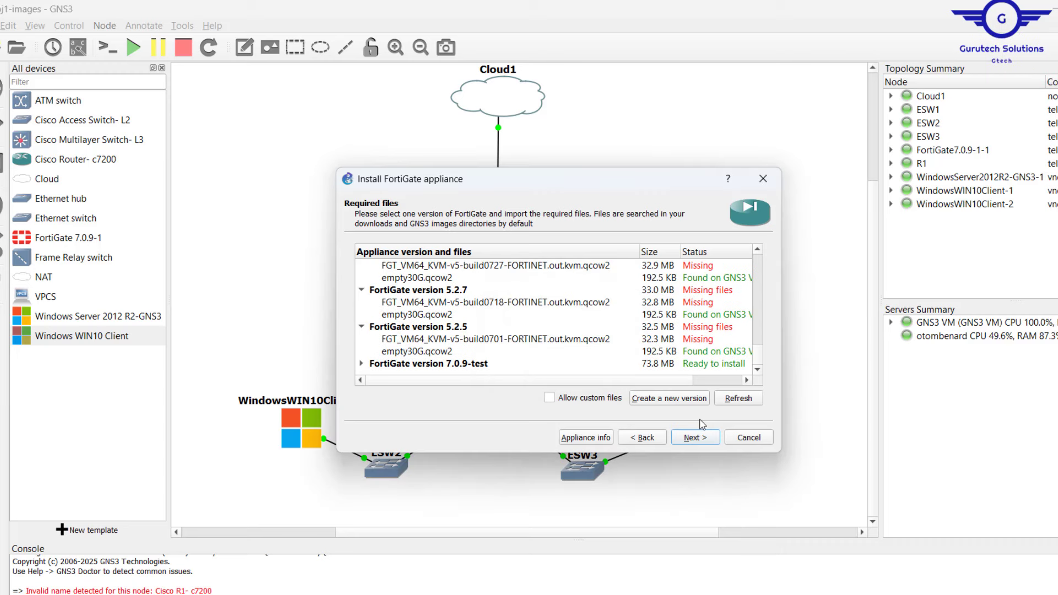
Install FortiGate version 7.0.9-test, finish the wizard and dismiss the template-created message.
{"action": "left_click", "coordinate": [468, 368]}
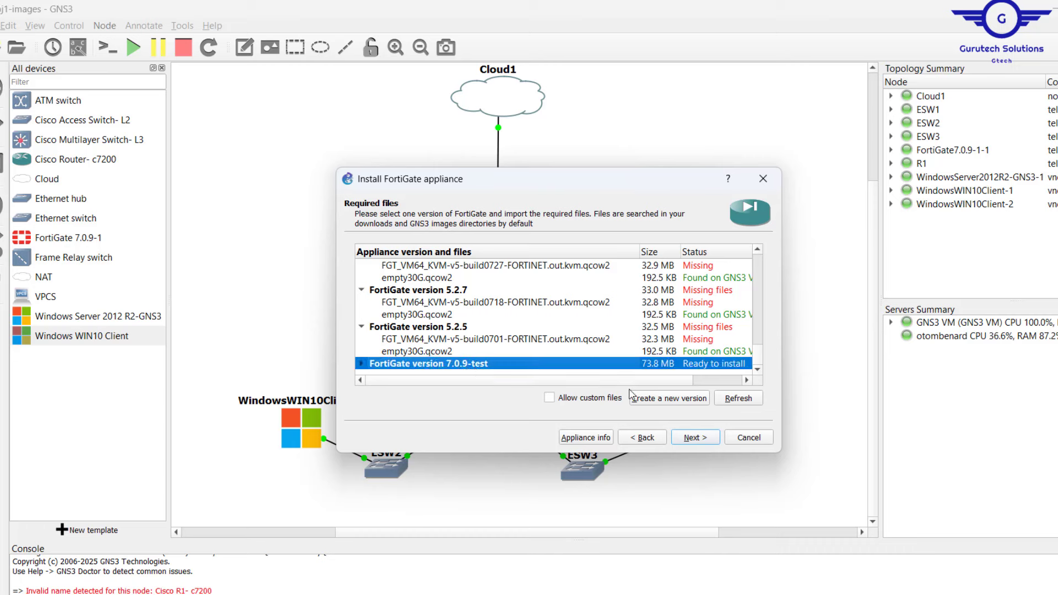
{"action": "left_click", "coordinate": [696, 437]}
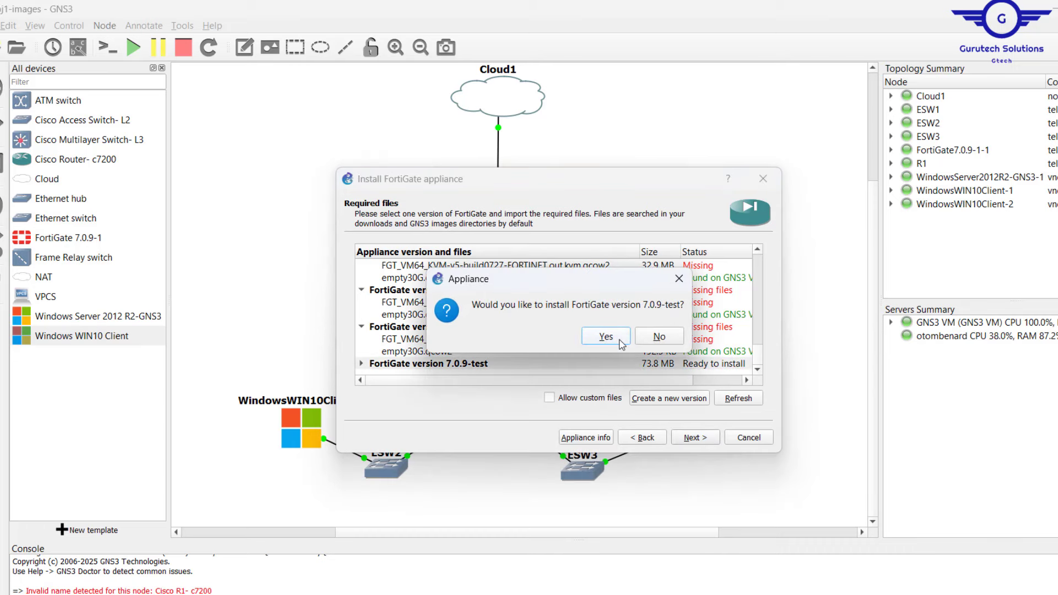
{"action": "left_click", "coordinate": [607, 337]}
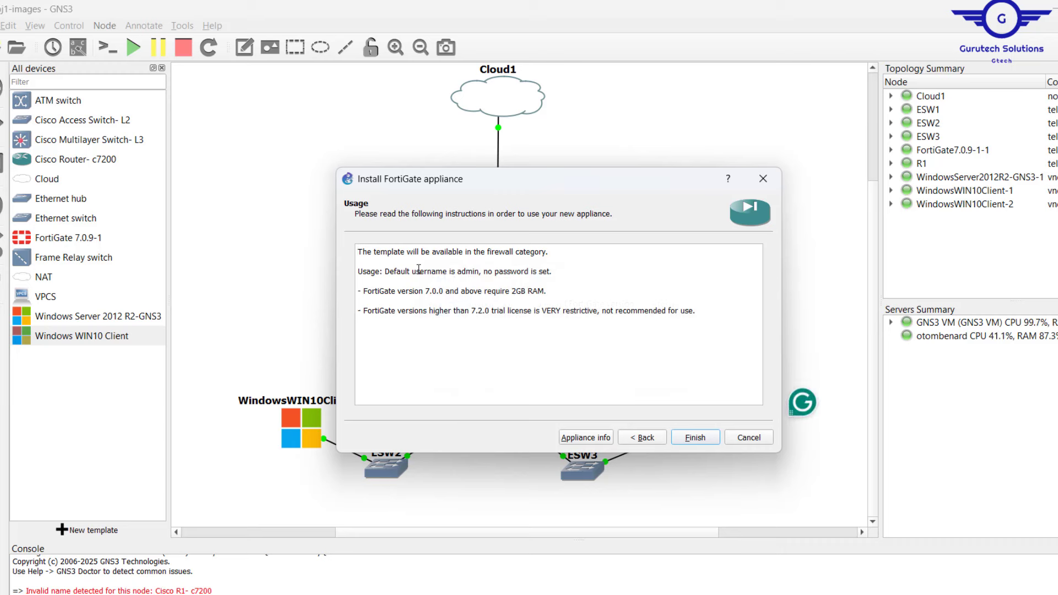
{"action": "left_click_drag", "start_coordinate": [458, 274], "coordinate": [476, 274]}
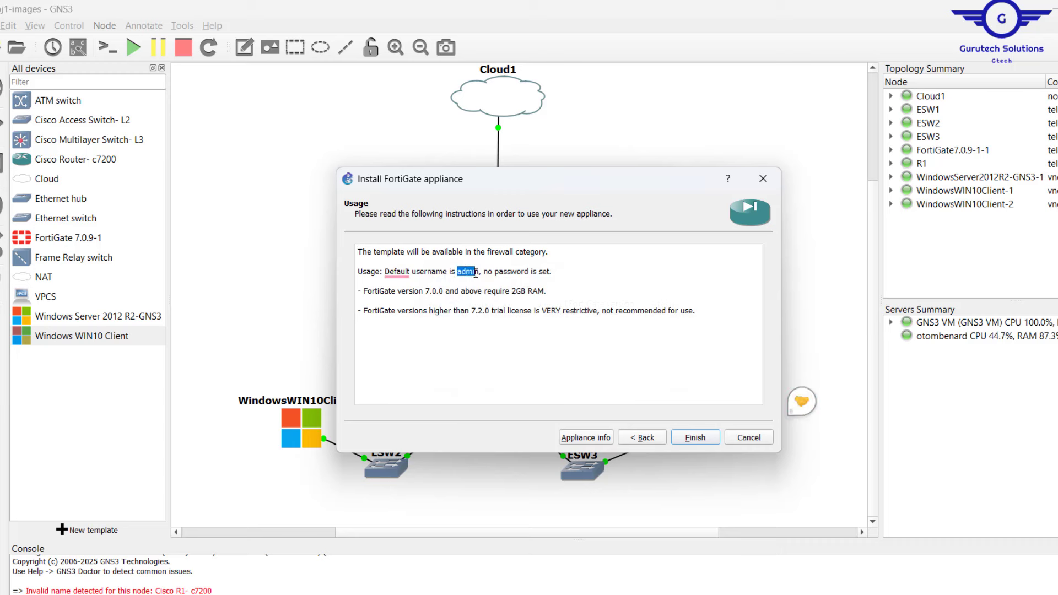
{"action": "left_click", "coordinate": [506, 281]}
{"action": "left_click", "coordinate": [696, 439]}
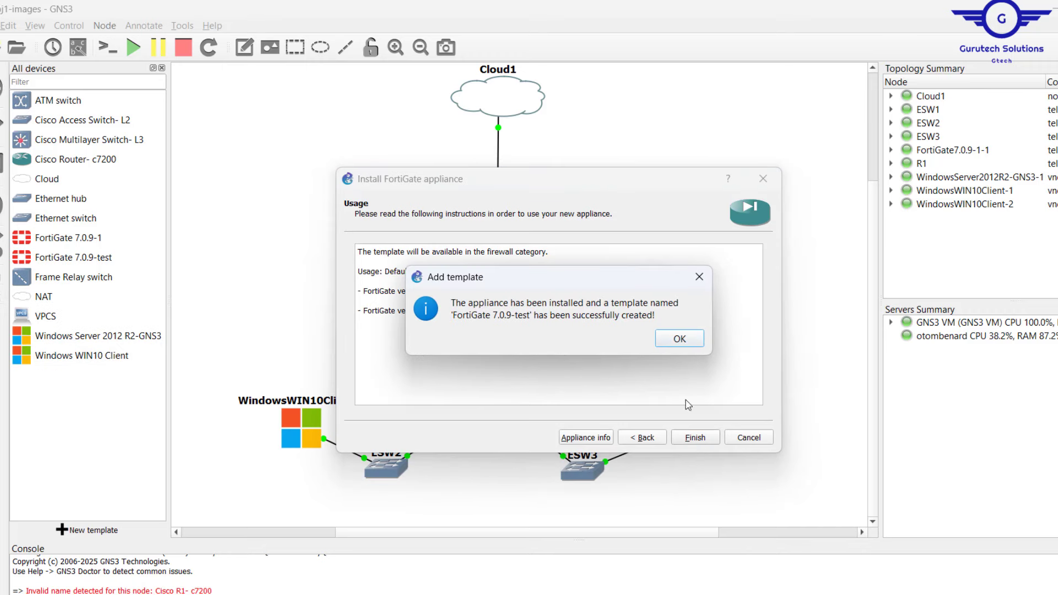
{"action": "left_click", "coordinate": [676, 339]}
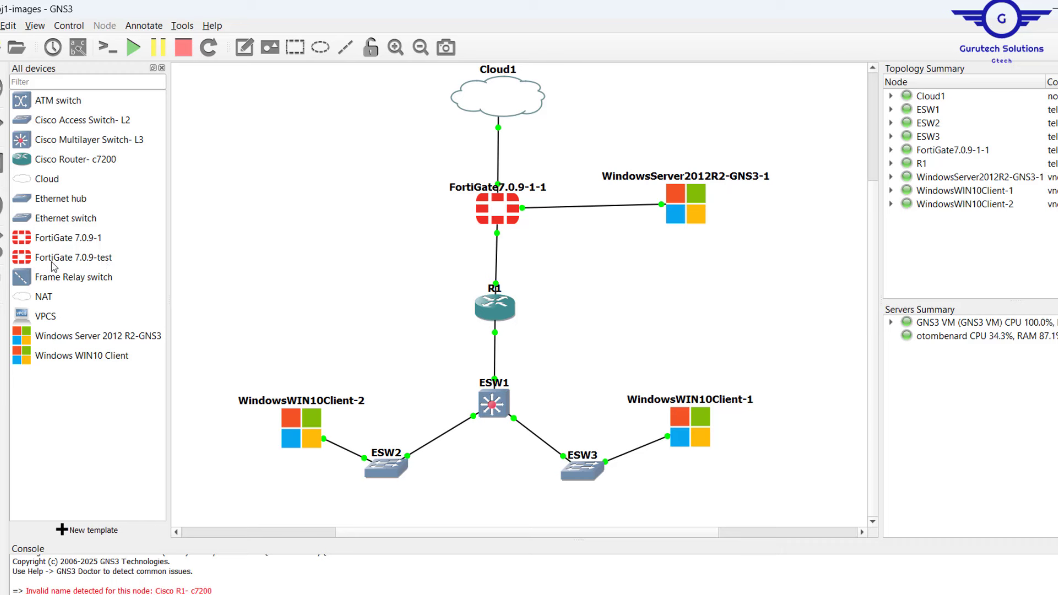
Place a FortiGate 7.0.9-test node left of R1 and start it.
{"action": "left_click_drag", "start_coordinate": [39, 262], "coordinate": [329, 270]}
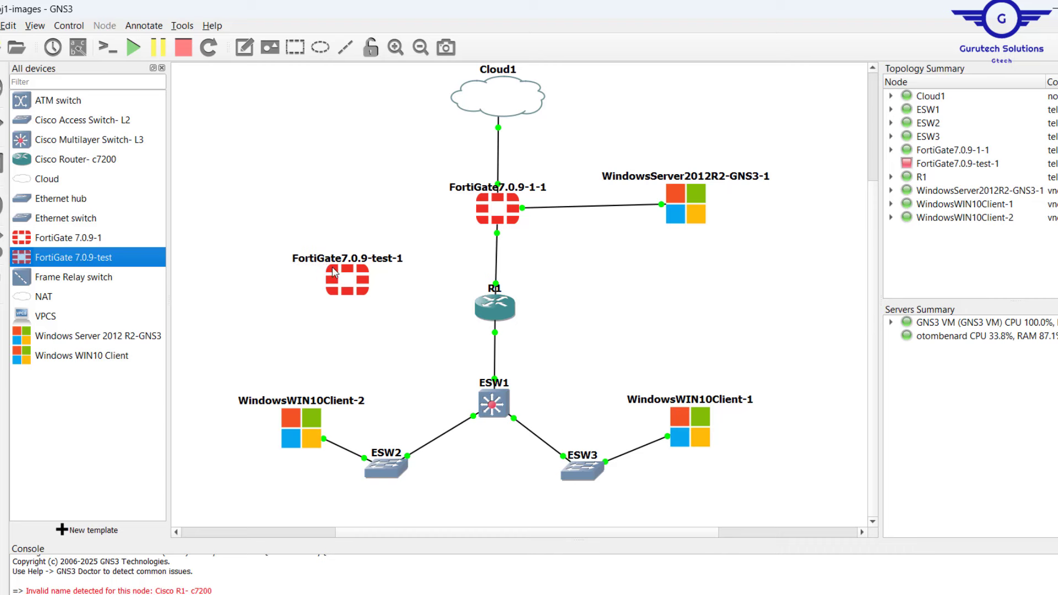
{"action": "right_click", "coordinate": [364, 286]}
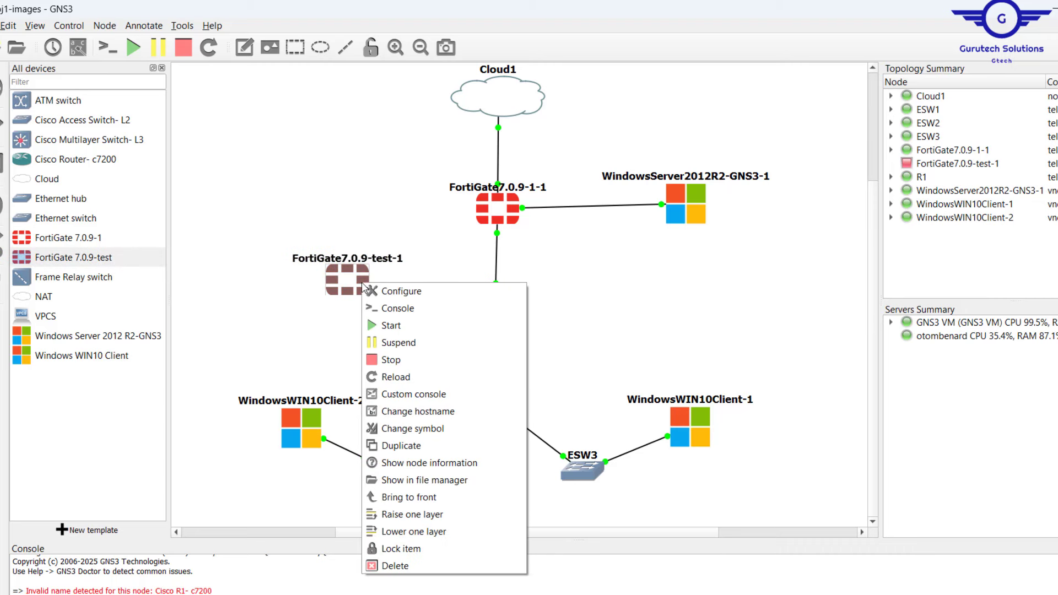
{"action": "left_click", "coordinate": [396, 332]}
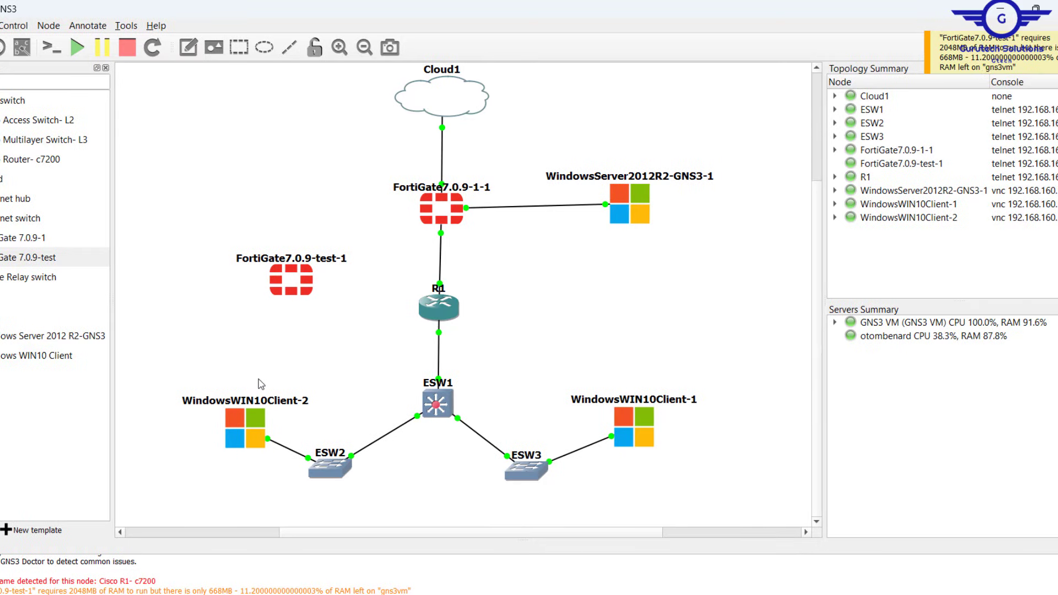
Stop all devices in the topology and nudge the FortiGate7.0.9-test-1 node slightly higher.
{"action": "left_click_drag", "start_coordinate": [186, 356], "coordinate": [742, 511]}
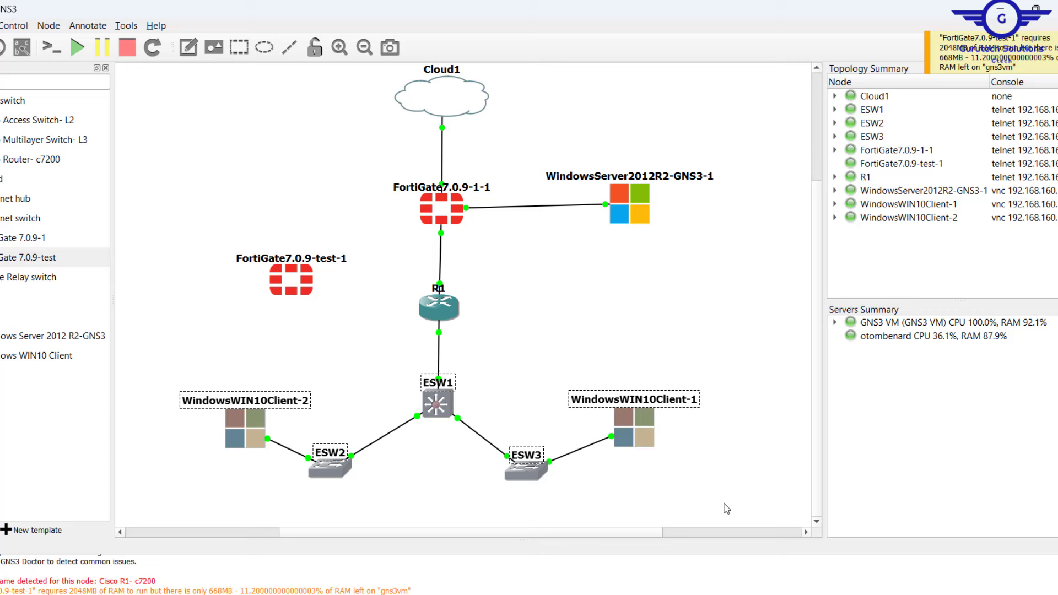
{"action": "left_click", "coordinate": [127, 47]}
{"action": "left_click", "coordinate": [532, 335]}
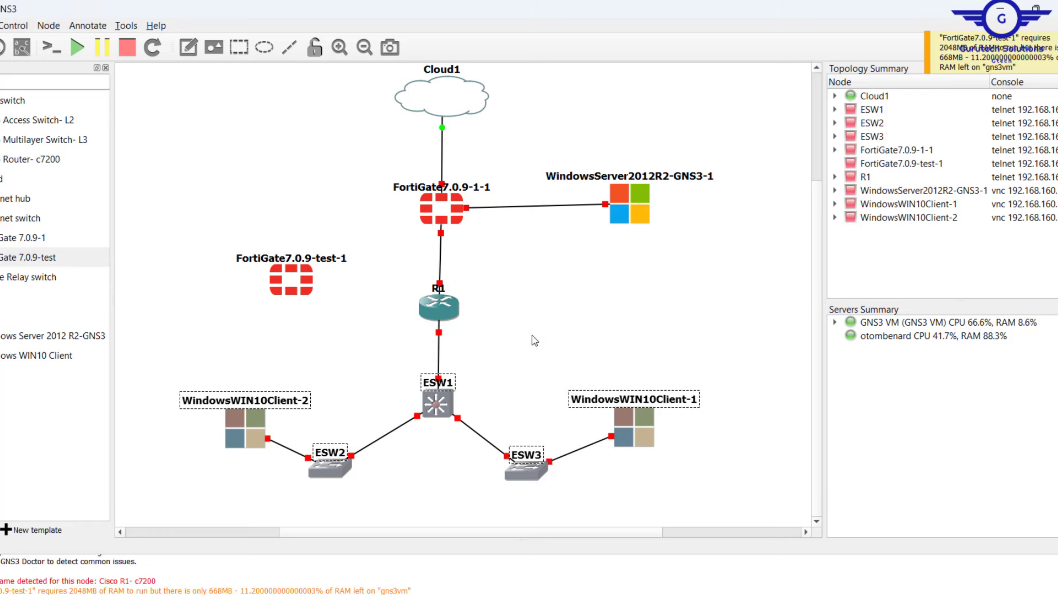
{"action": "left_click_drag", "start_coordinate": [287, 286], "coordinate": [291, 263]}
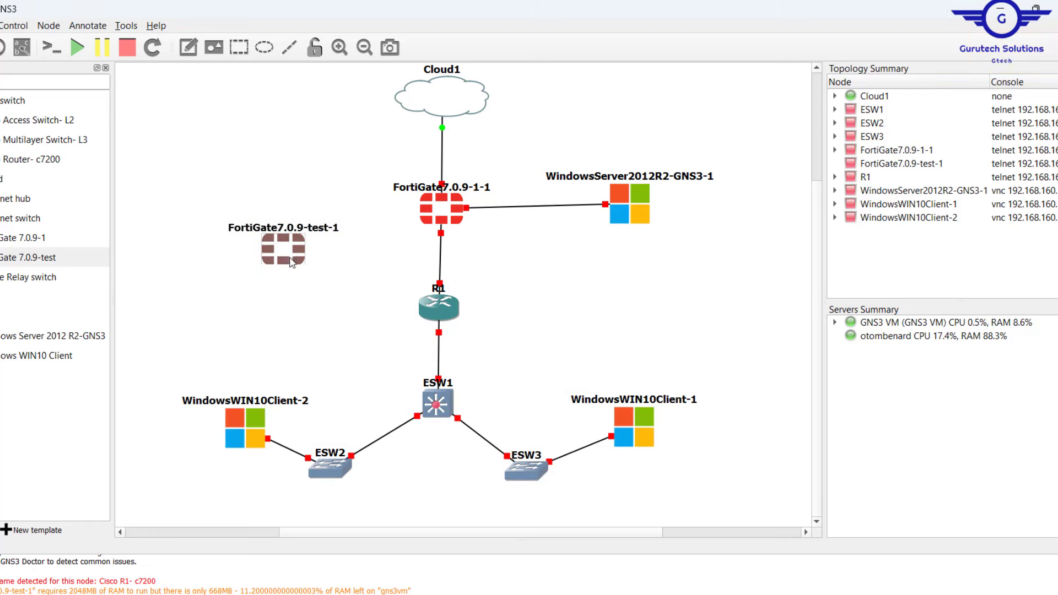
{"action": "left_click", "coordinate": [618, 306]}
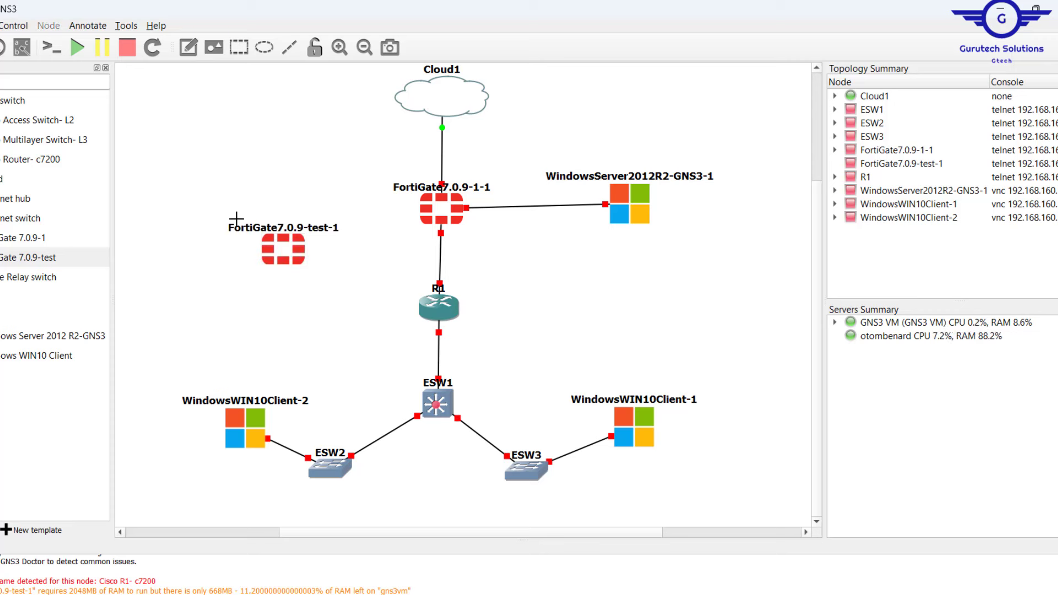
Link Cloud1's eth1 to Port1 of FortiGate7.0.9-test-1.
{"action": "left_click", "coordinate": [437, 112]}
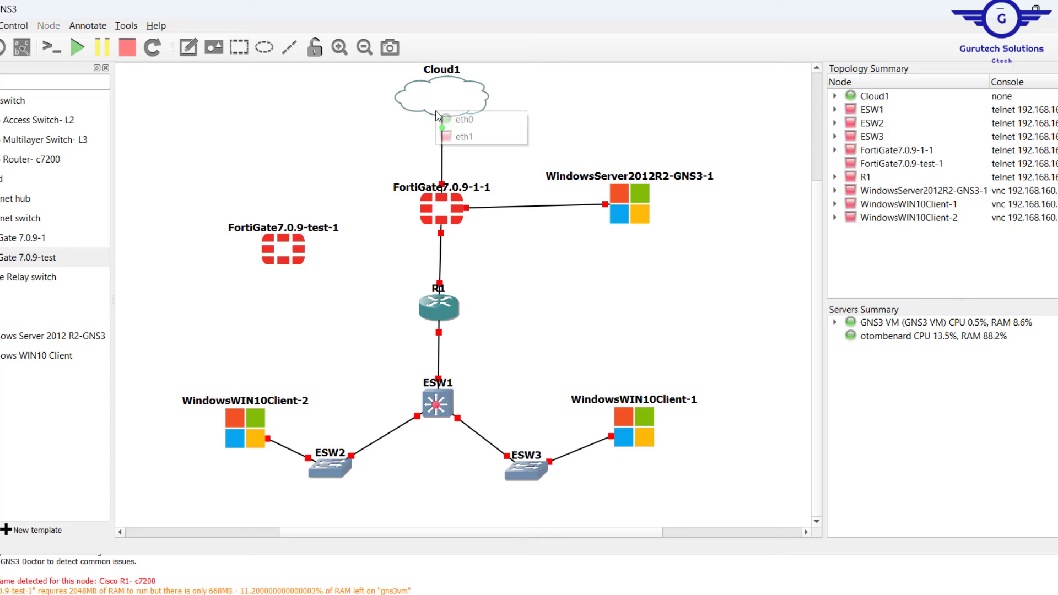
{"action": "left_click", "coordinate": [478, 142]}
{"action": "left_click", "coordinate": [289, 249]}
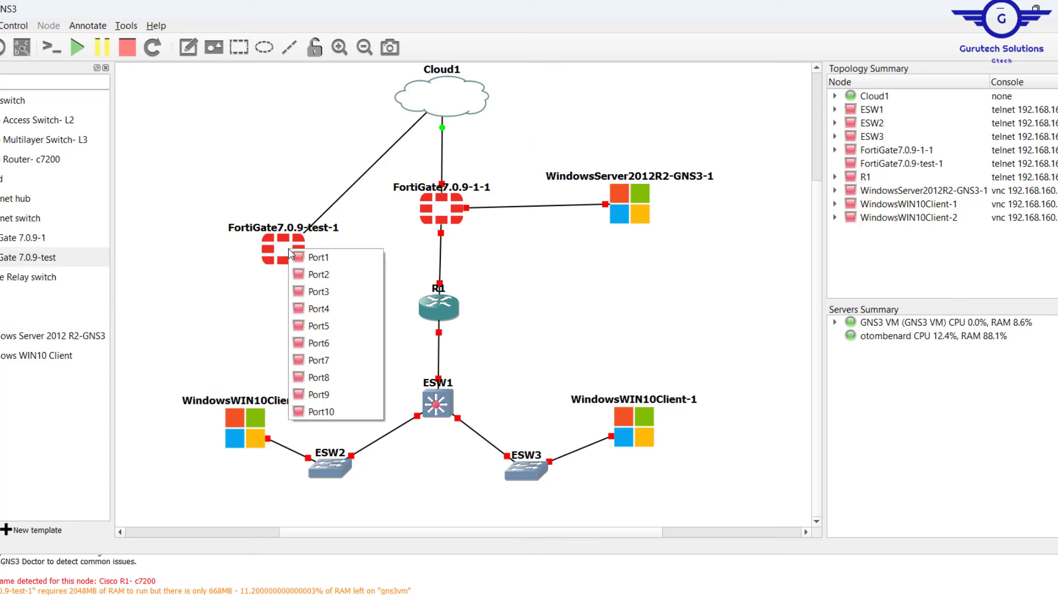
{"action": "left_click", "coordinate": [320, 257]}
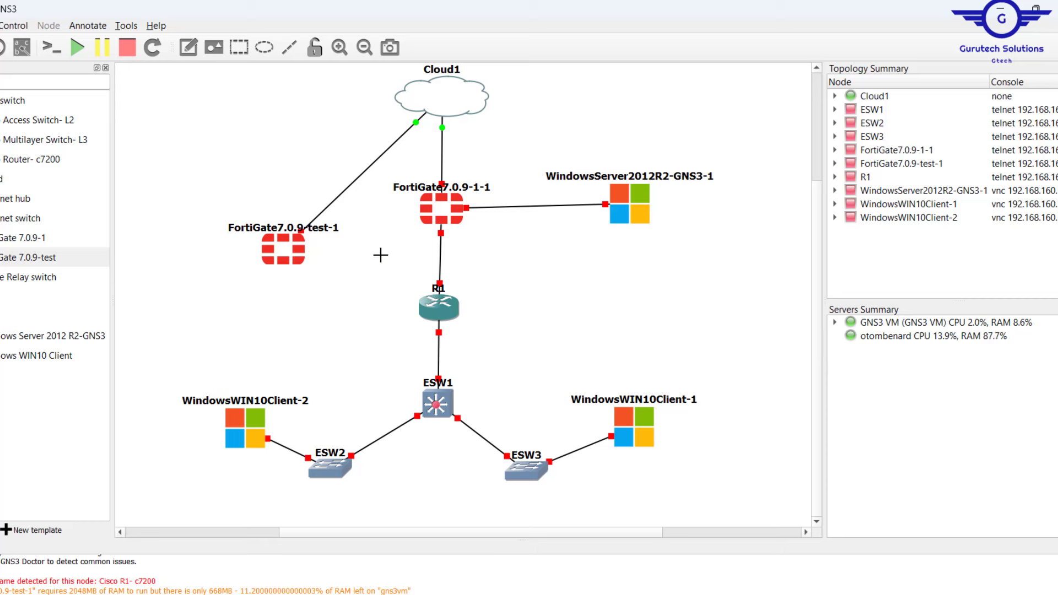
Start only the FortiGate7.0.9-test-1 node, declining to start all devices.
{"action": "left_click_drag", "start_coordinate": [225, 208], "coordinate": [340, 260]}
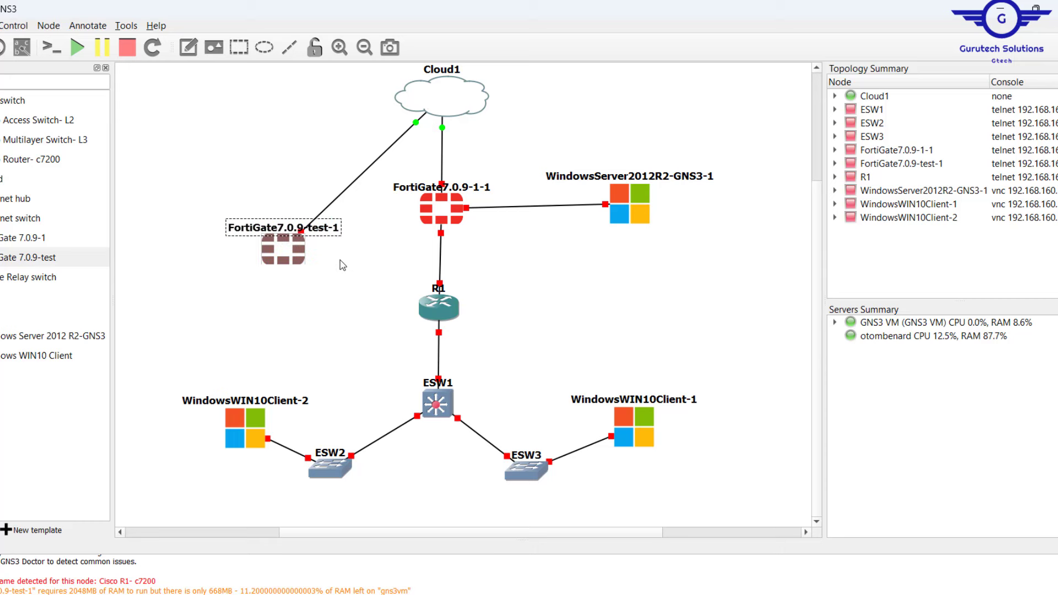
{"action": "left_click", "coordinate": [77, 47]}
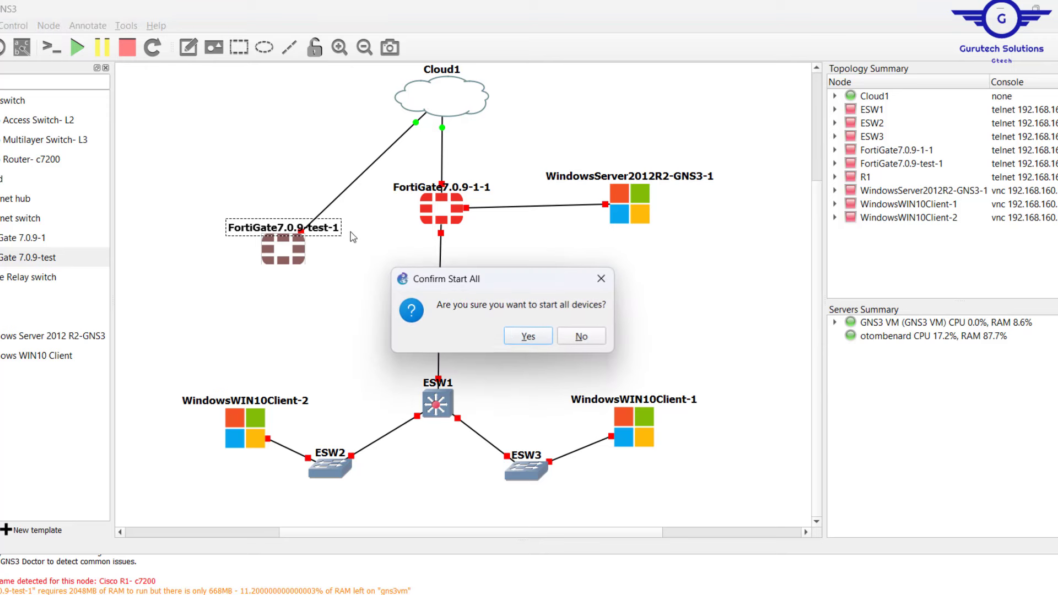
{"action": "left_click", "coordinate": [576, 336]}
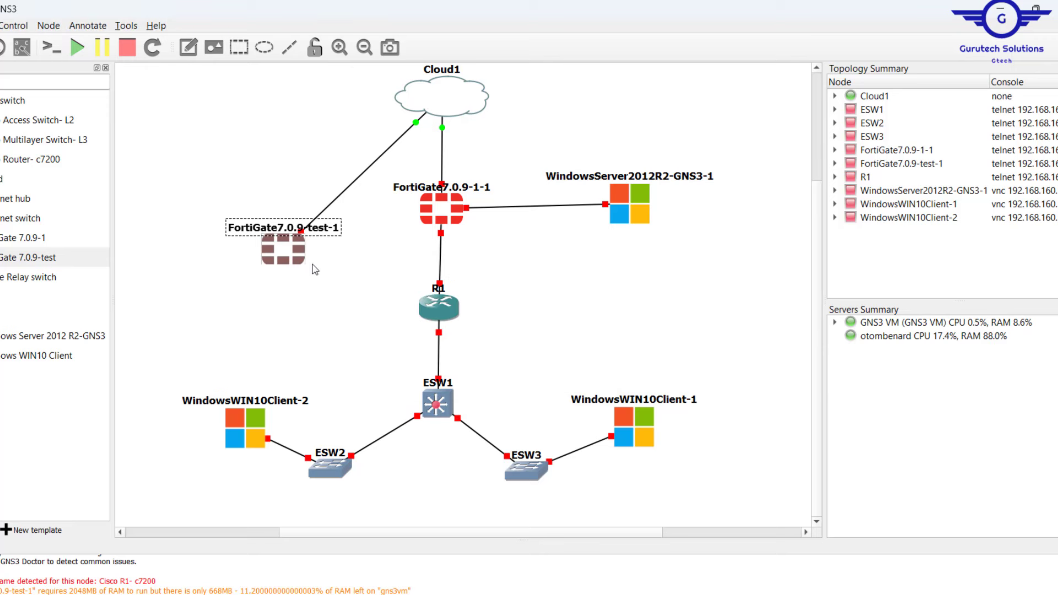
{"action": "right_click", "coordinate": [289, 255]}
{"action": "left_click", "coordinate": [324, 299]}
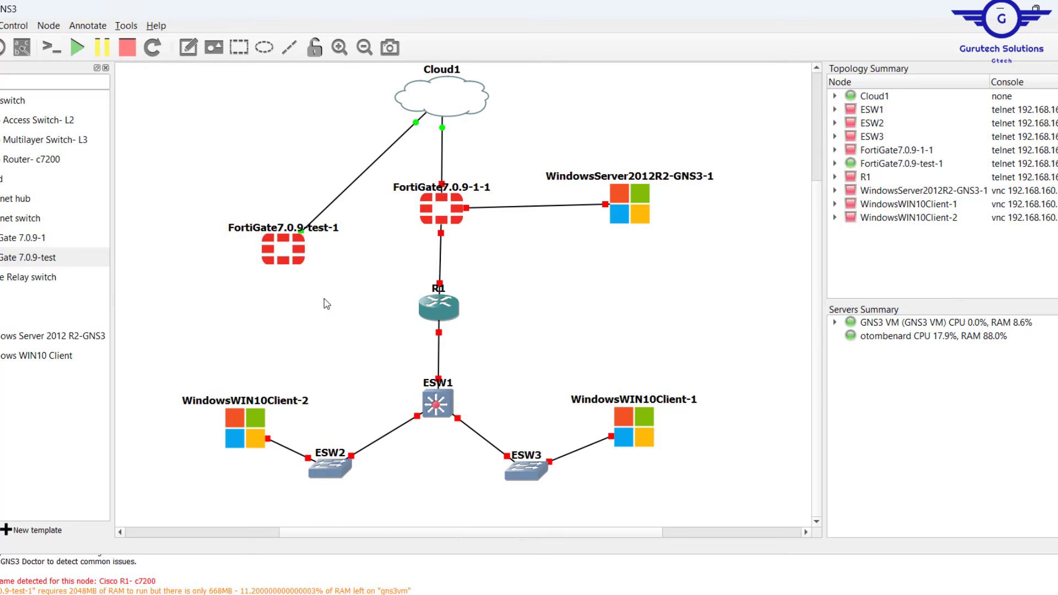
Open the FortiGate7.0.9-test-1 PuTTY console and let it boot to the login prompt.
{"action": "double_click", "coordinate": [300, 252]}
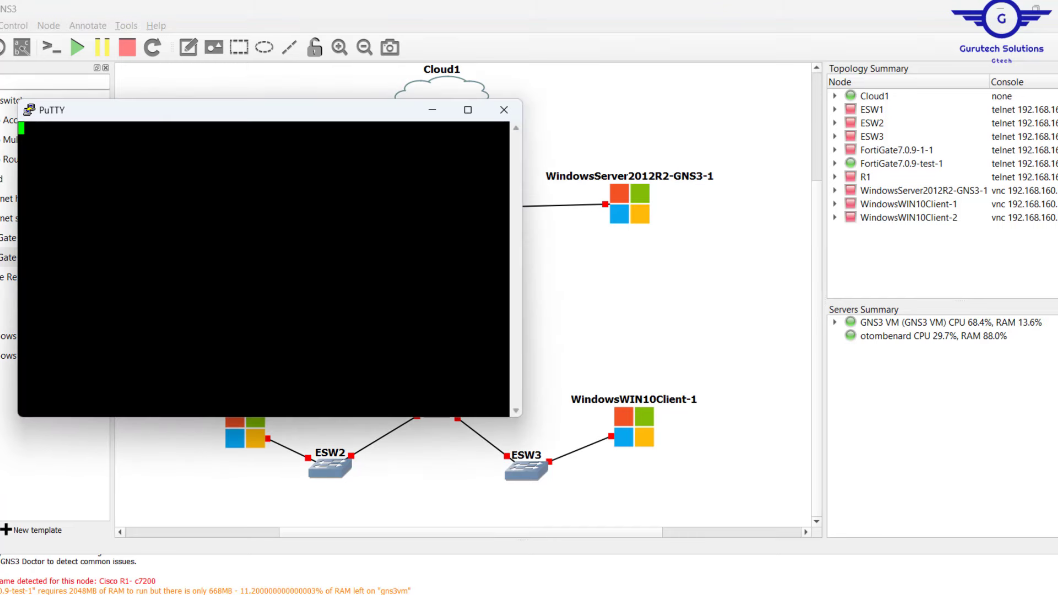
{"action": "left_click_drag", "start_coordinate": [292, 121], "coordinate": [451, 271]}
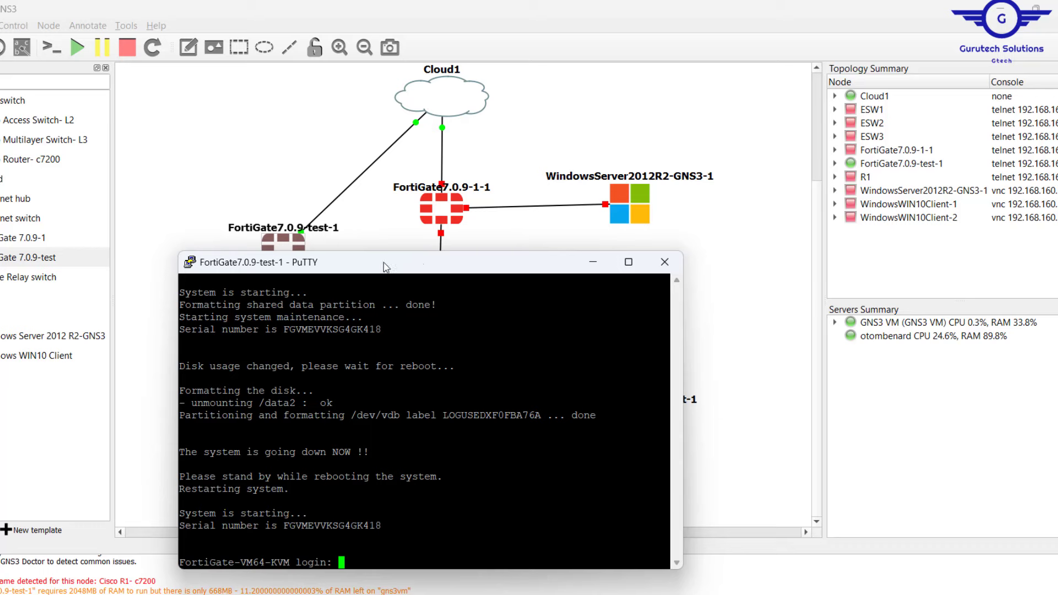
{"action": "left_click_drag", "start_coordinate": [384, 266], "coordinate": [463, 188]}
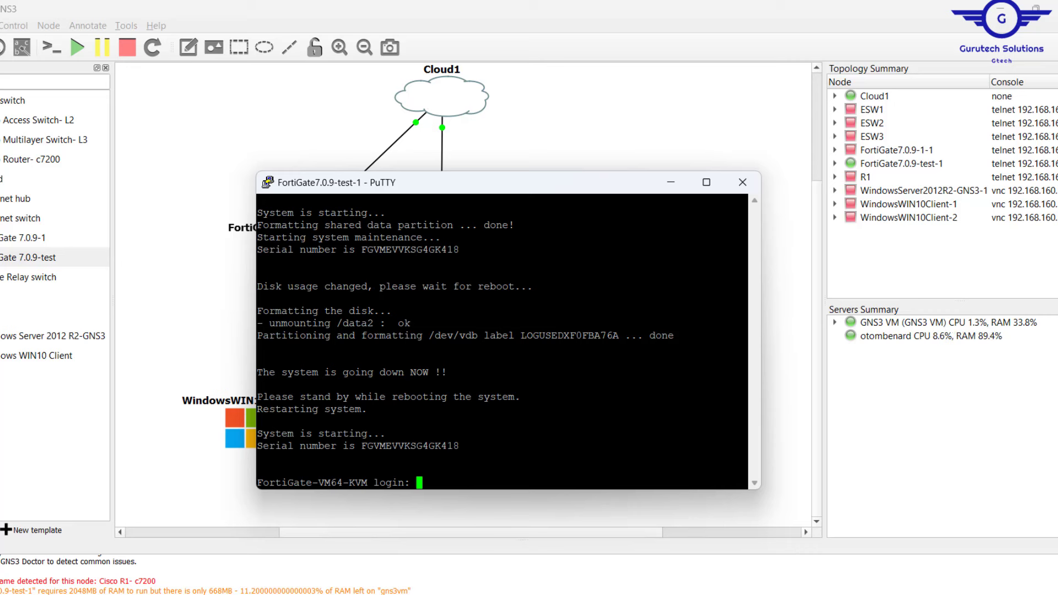
Log in as admin with a blank password, set and confirm a new password, then begin a config command.
{"action": "type", "text": "admin"}
{"action": "key", "text": "Return"}
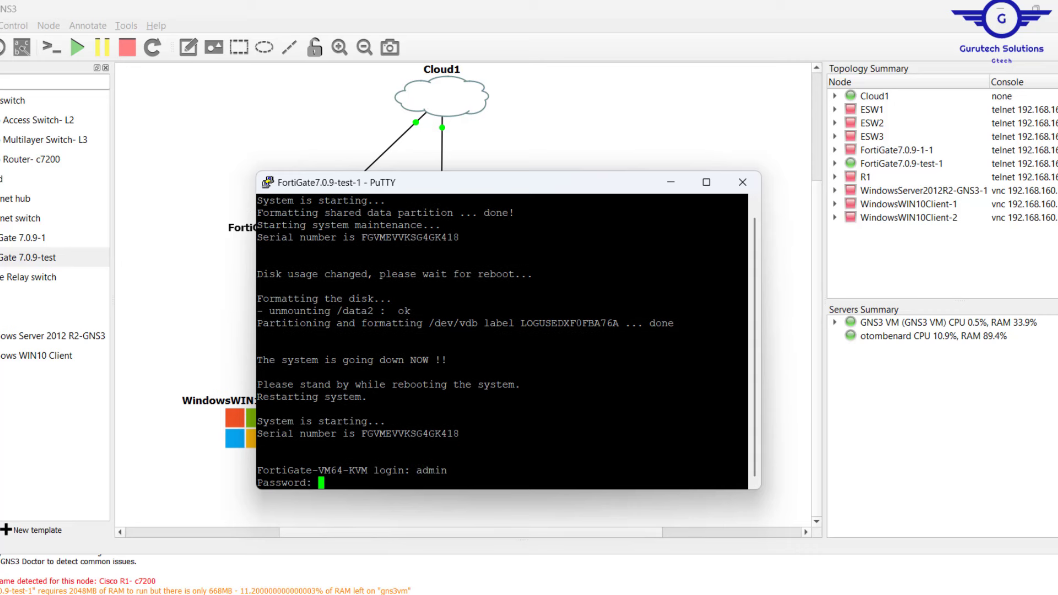
{"action": "key", "text": "Return"}
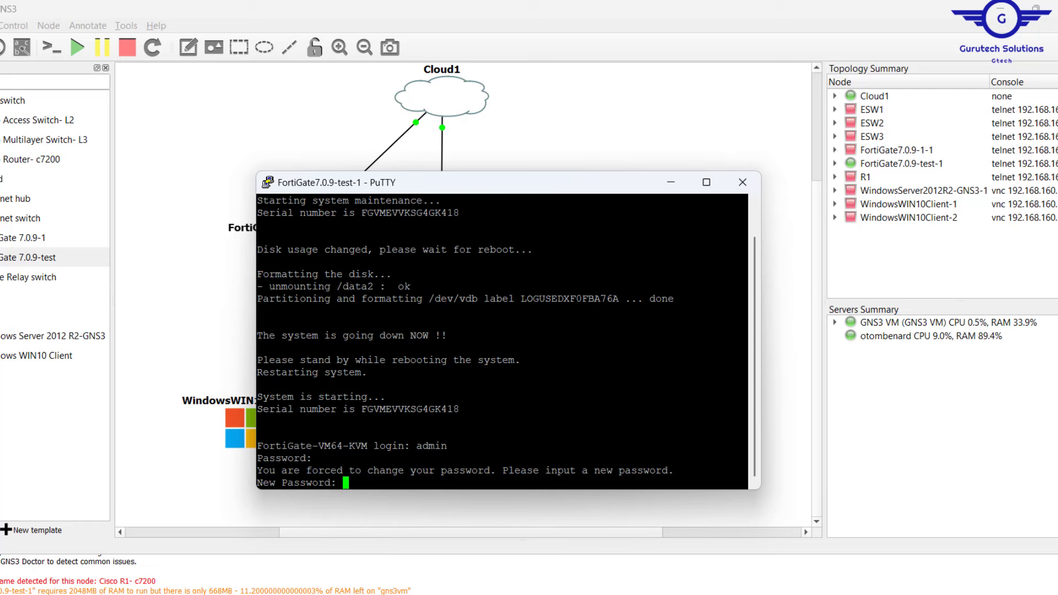
{"action": "key", "text": "Return"}
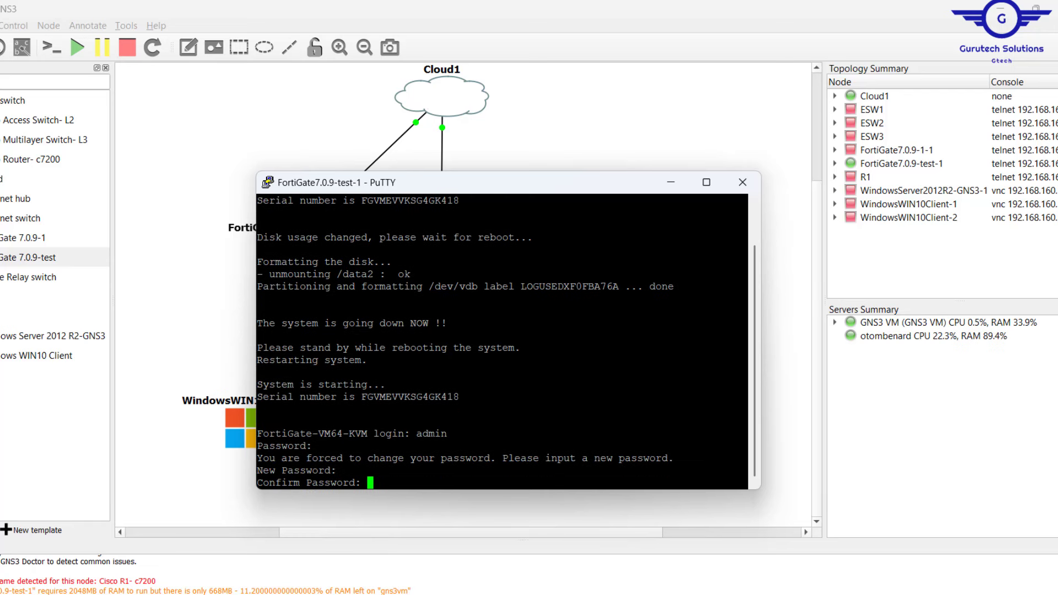
{"action": "key", "text": "Return"}
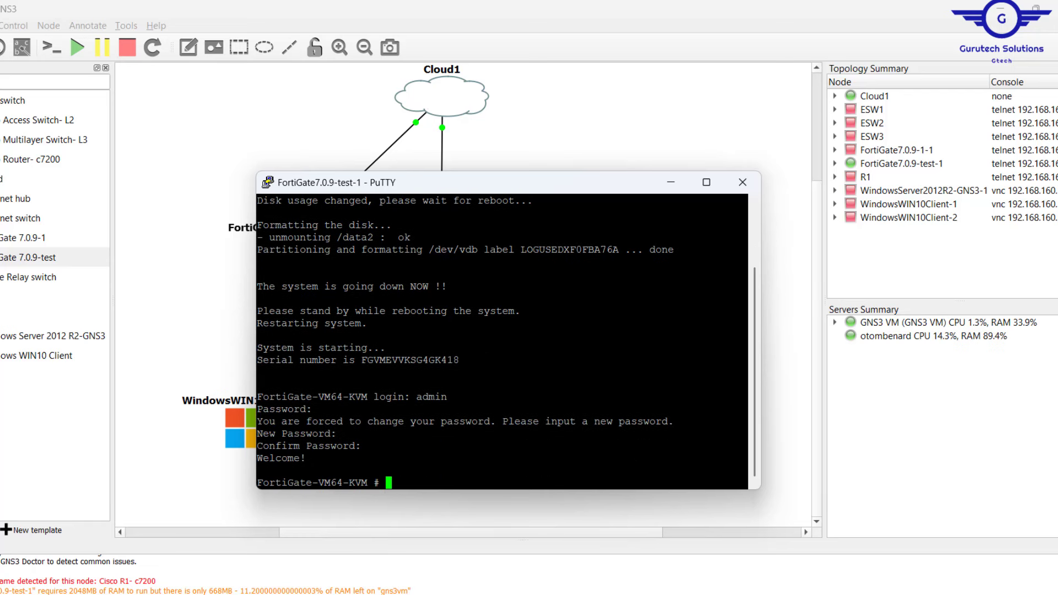
{"action": "key", "text": "Return"}
{"action": "key", "text": "Return"}
{"action": "key", "text": "Return"}
{"action": "key", "text": "Return"}
{"action": "key", "text": "Return"}
{"action": "key", "text": "Return"}
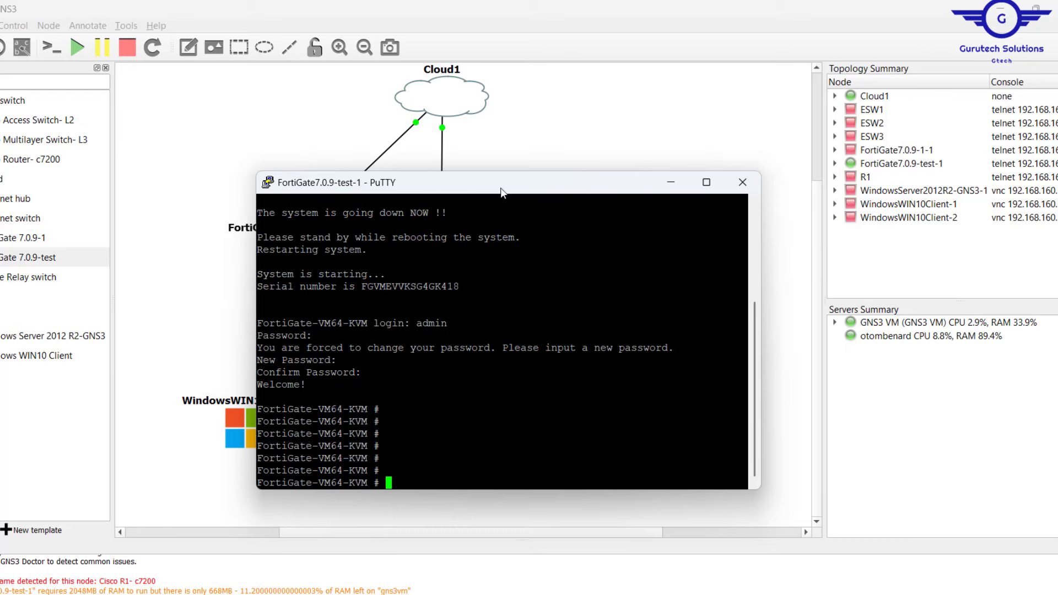
{"action": "left_click_drag", "start_coordinate": [477, 192], "coordinate": [573, 197]}
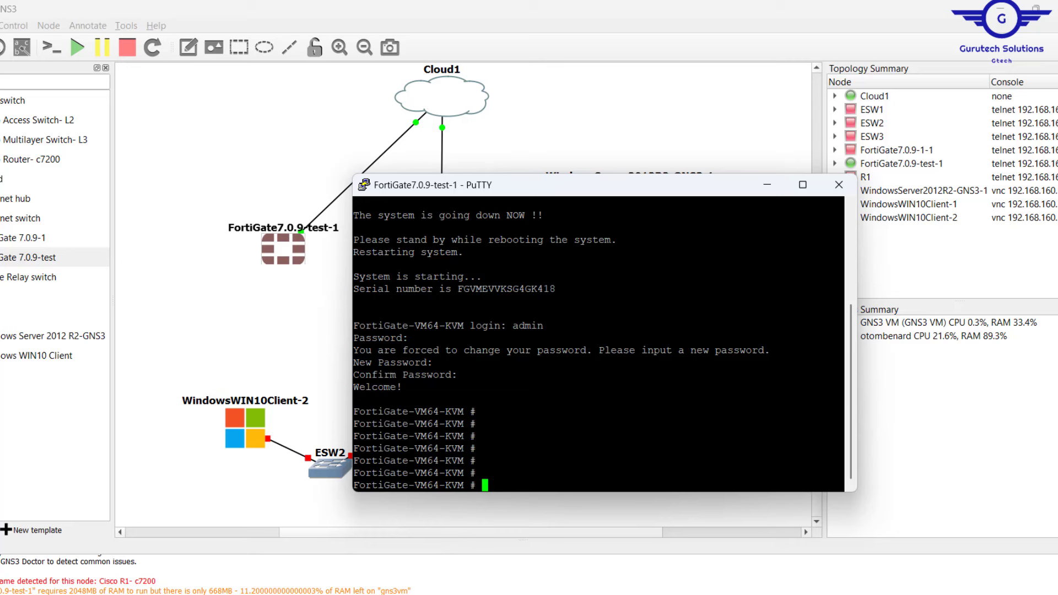
{"action": "type", "text": "config"}
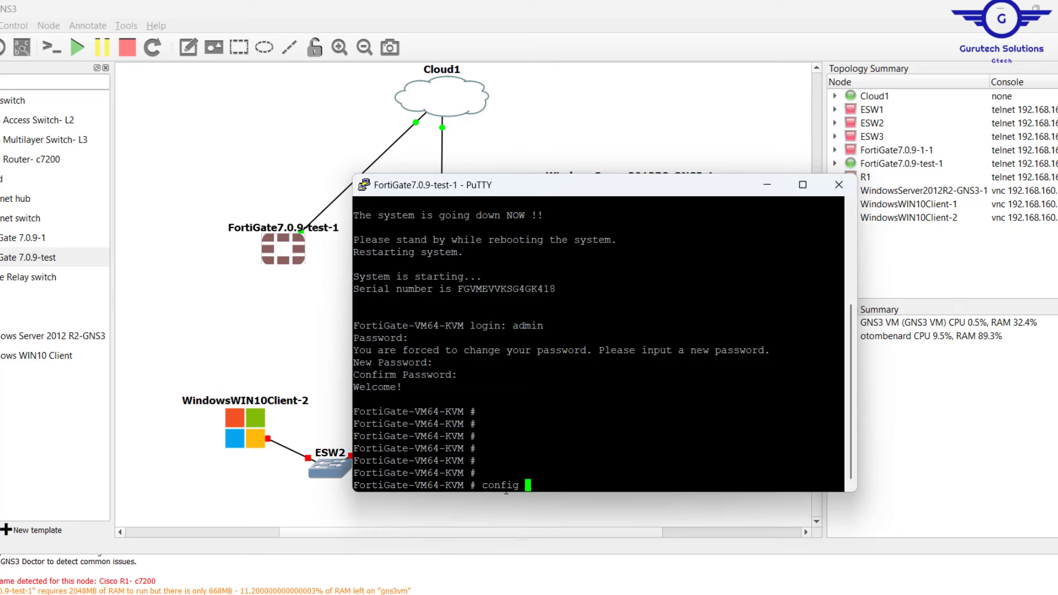
{"action": "type", "text": " s"}
Enter config system interface and start editing port1.
{"action": "key", "text": "Tab"}
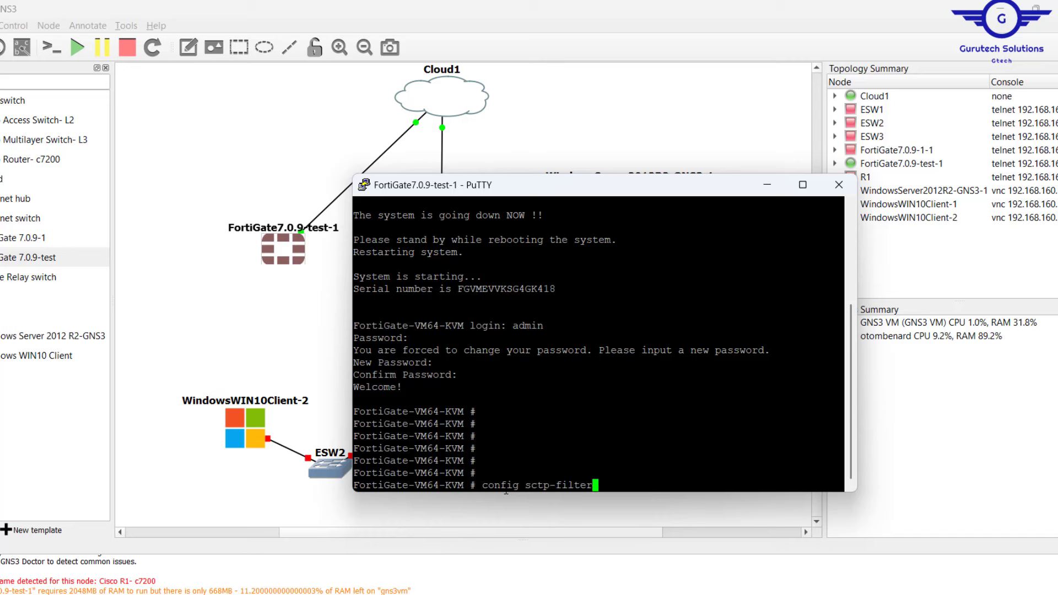
{"action": "key", "text": "BackSpace"}
{"action": "key", "text": "BackSpace"}
{"action": "key", "text": "BackSpace"}
{"action": "key", "text": "BackSpace"}
{"action": "key", "text": "BackSpace"}
{"action": "key", "text": "BackSpace"}
{"action": "key", "text": "BackSpace"}
{"action": "key", "text": "BackSpace"}
{"action": "key", "text": "BackSpace"}
{"action": "key", "text": "BackSpace"}
{"action": "key", "text": "BackSpace"}
{"action": "key", "text": "BackSpace"}
{"action": "key", "text": "BackSpace"}
{"action": "type", "text": "g"}
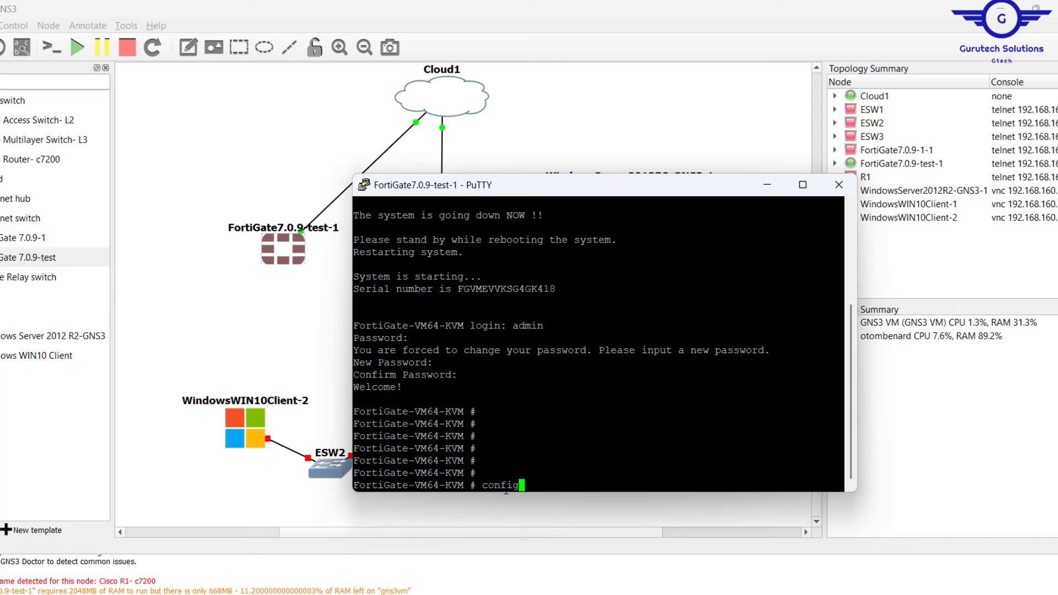
{"action": "type", "text": " sys"}
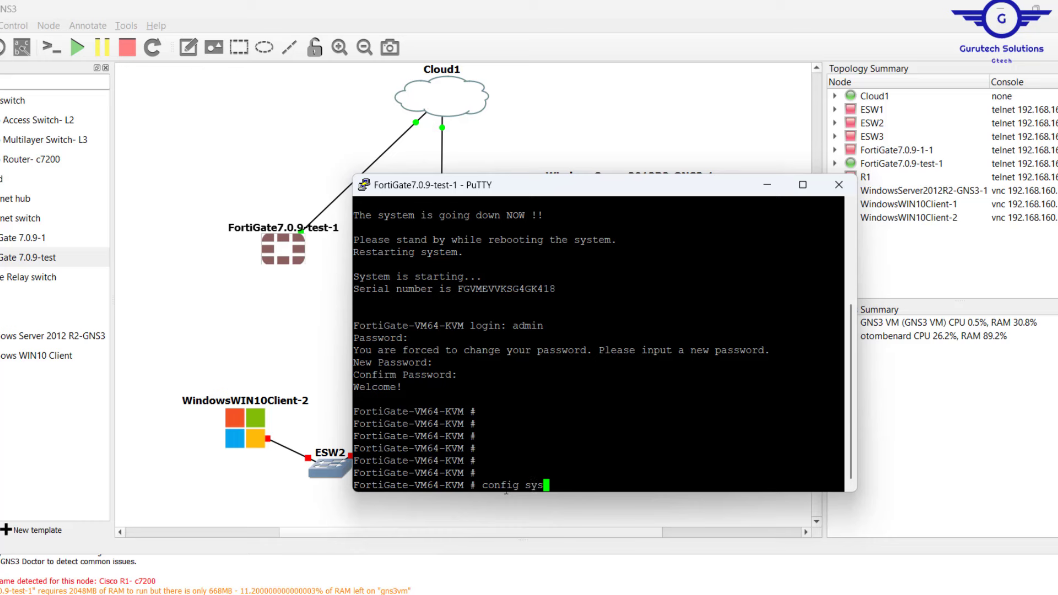
{"action": "type", "text": "tem interface"}
{"action": "key", "text": "Return"}
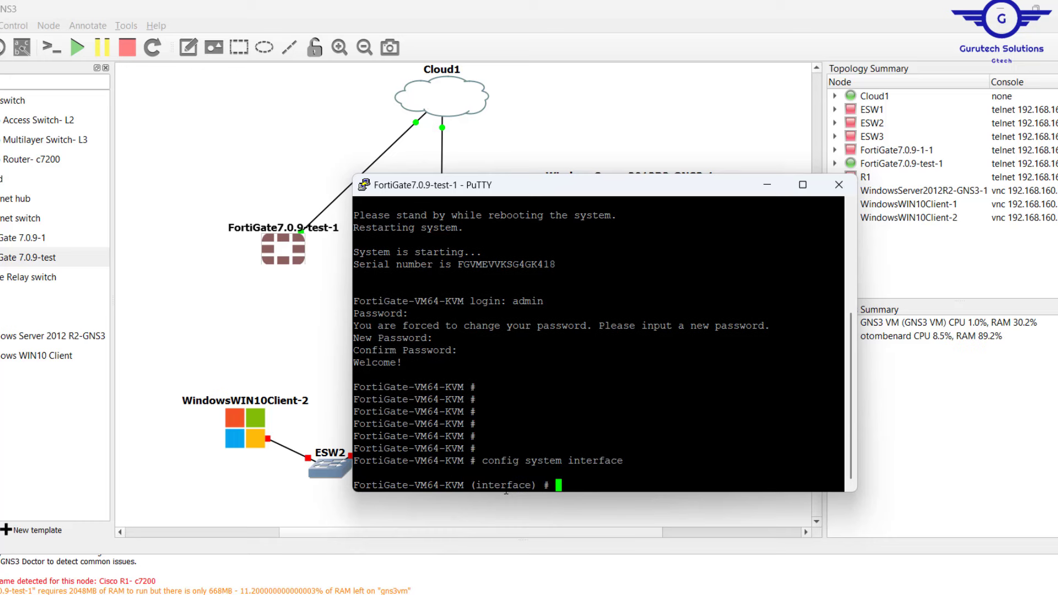
{"action": "key", "text": "Return"}
{"action": "key", "text": "Return"}
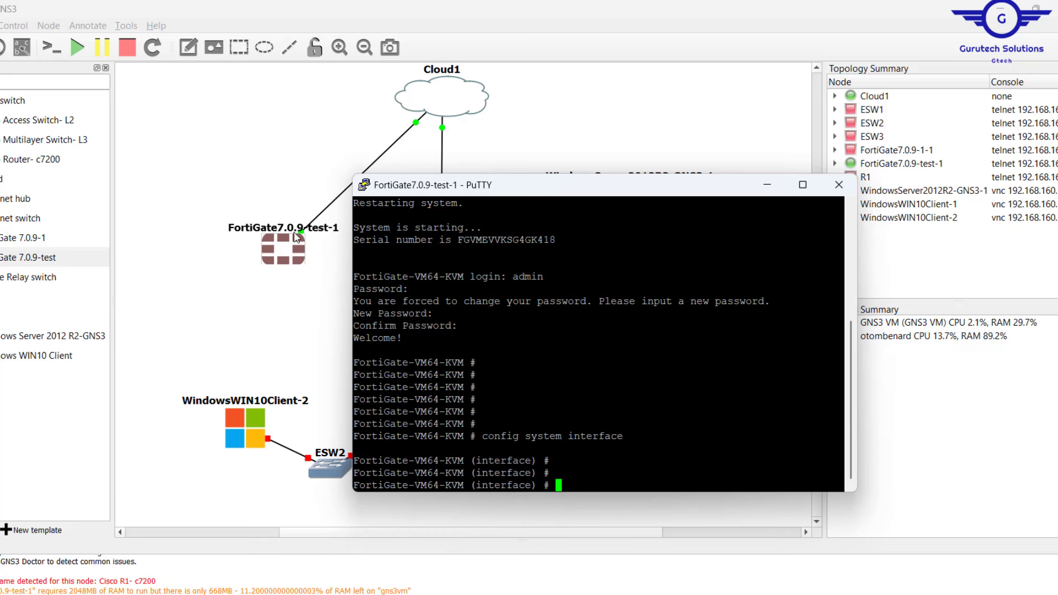
{"action": "left_click", "coordinate": [298, 237]}
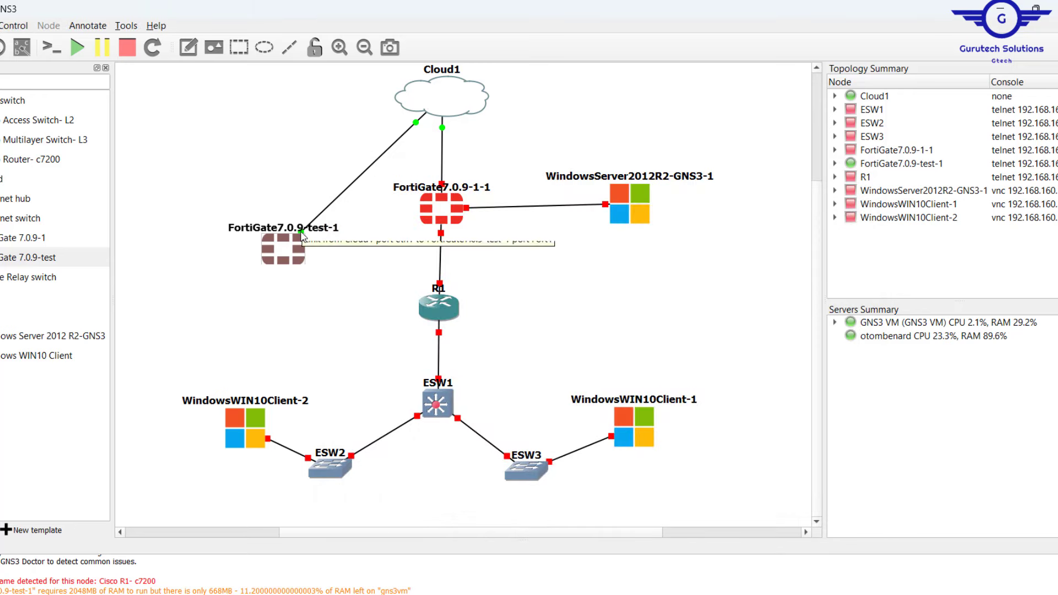
{"action": "left_click", "coordinate": [290, 253]}
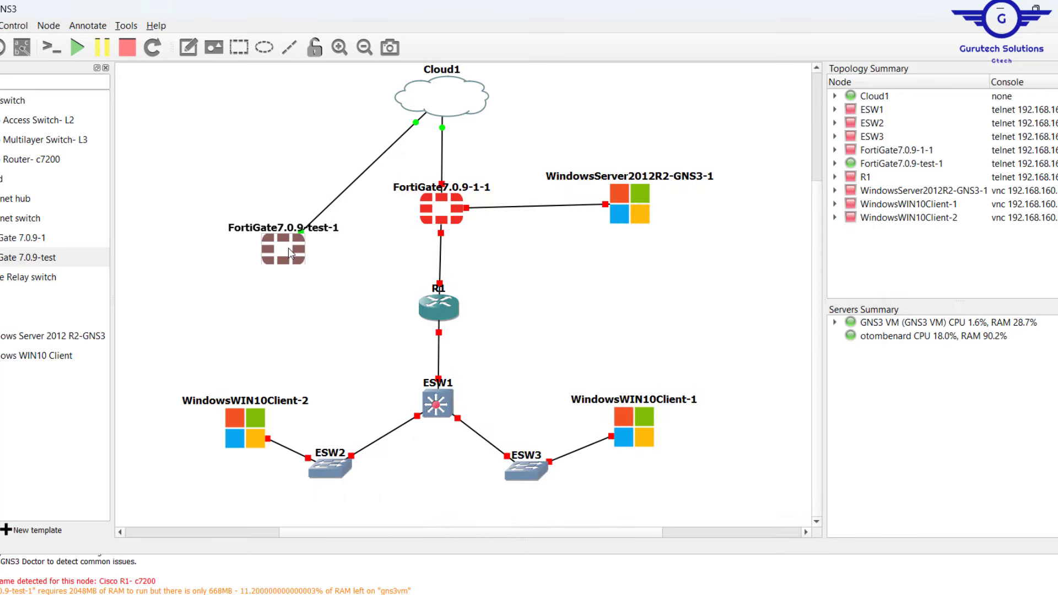
{"action": "double_click", "coordinate": [291, 254]}
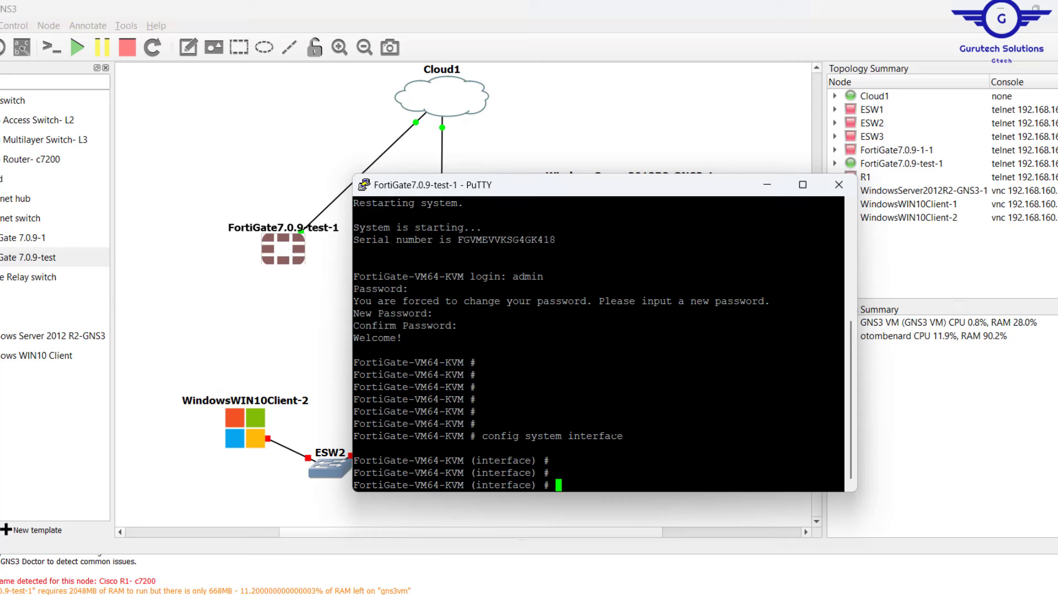
{"action": "type", "text": "edit port1"}
{"action": "key", "text": "Return"}
{"action": "key", "text": "Return"}
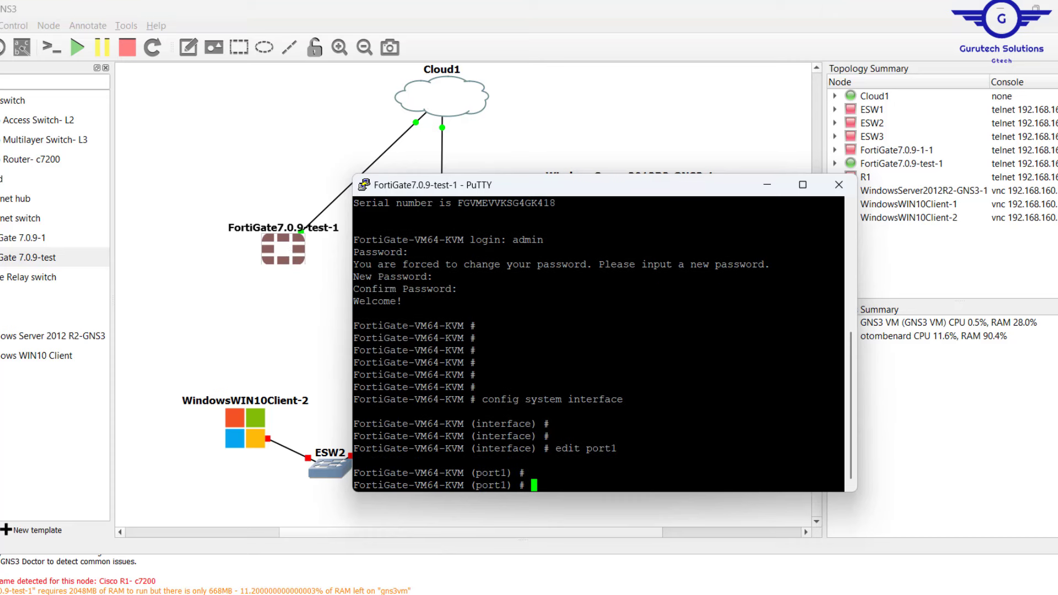
Switch port1 to static mode and apply set ip 192.168.88.132 255.255.255.0.
{"action": "type", "text": "show"}
{"action": "key", "text": "Return"}
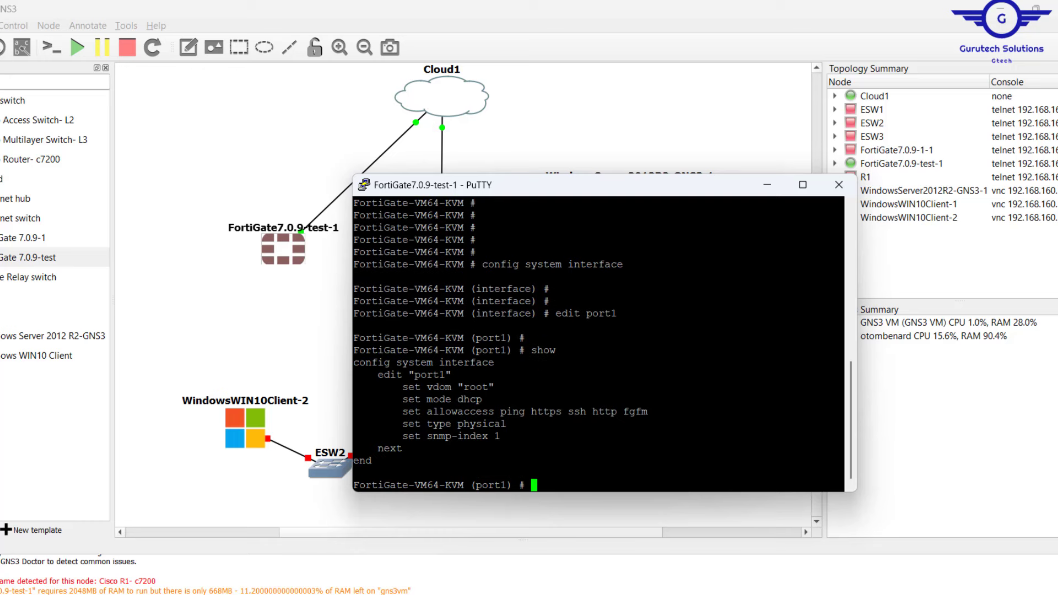
{"action": "left_click_drag", "start_coordinate": [607, 399], "coordinate": [409, 401]}
{"action": "type", "text": "set mode static"}
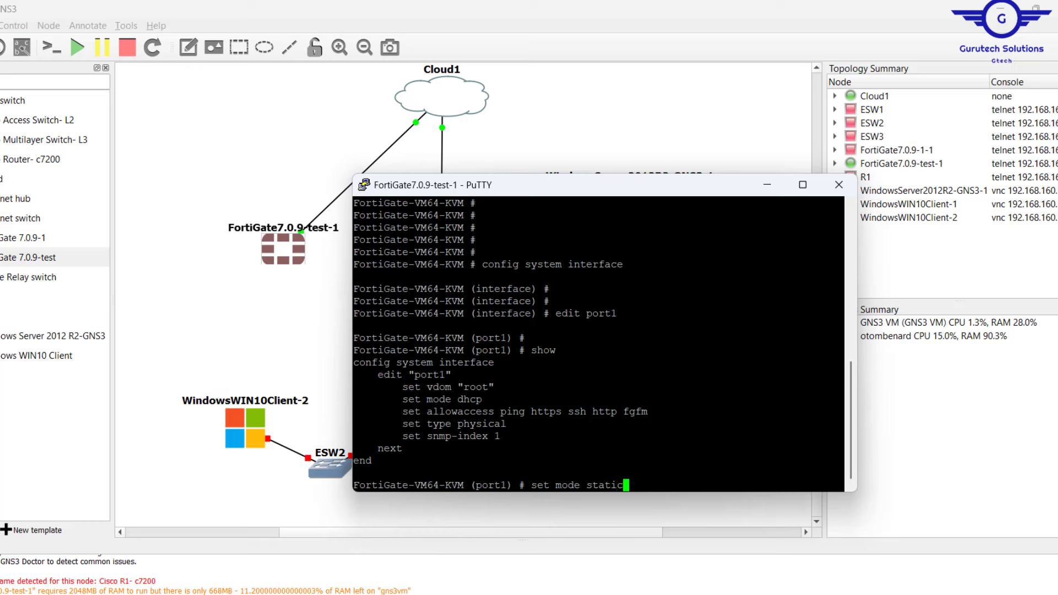
{"action": "key", "text": "Return"}
{"action": "key", "text": "Return"}
{"action": "key", "text": "Return"}
{"action": "key", "text": "Return"}
{"action": "key", "text": "Return"}
{"action": "type", "text": "show"}
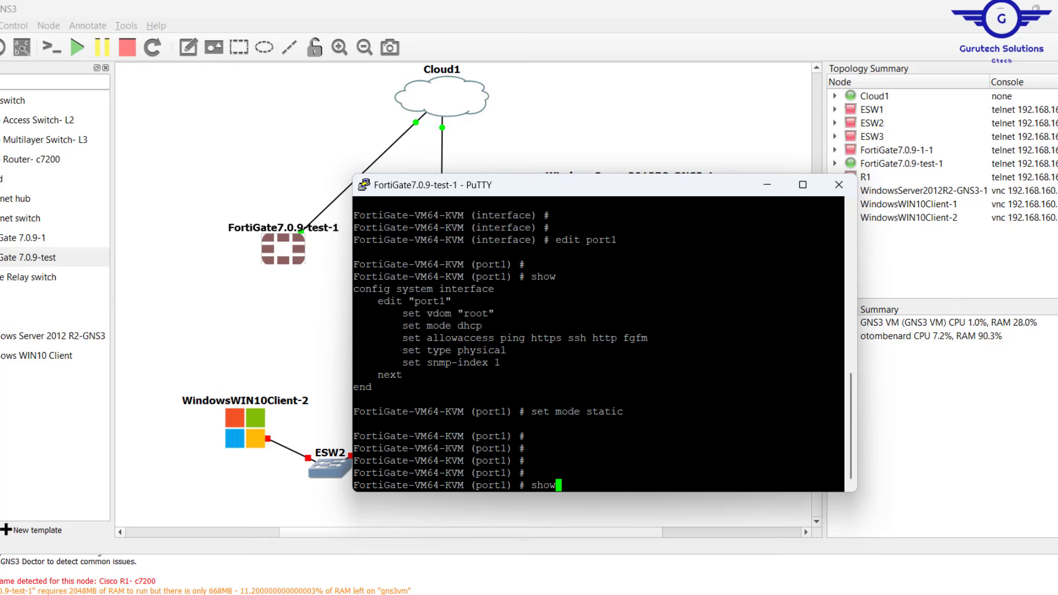
{"action": "key", "text": "Return"}
{"action": "key", "text": "Return"}
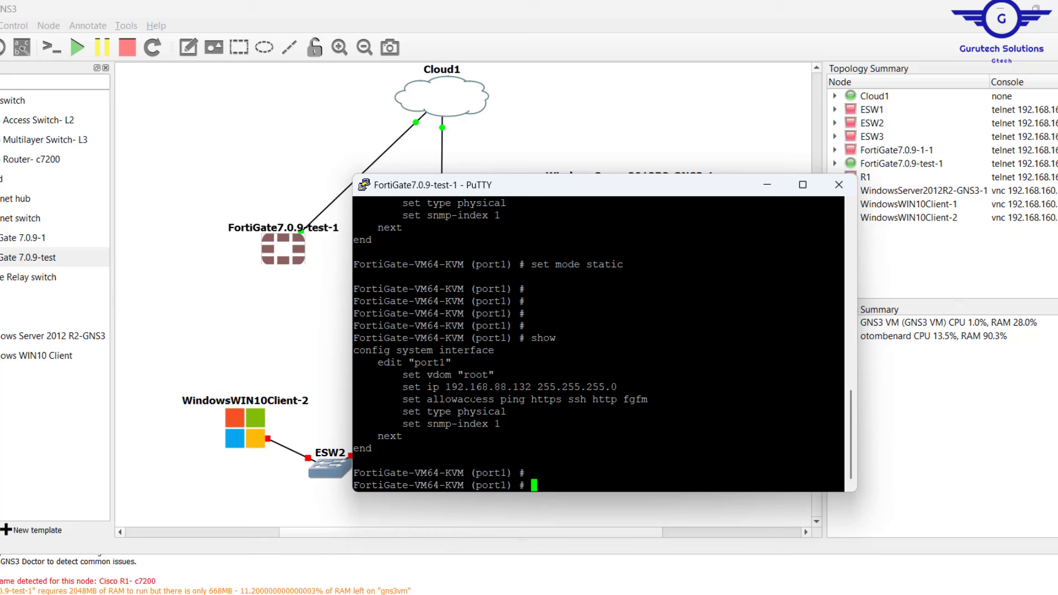
{"action": "mouse_move", "coordinate": [414, 387]}
{"action": "left_mouse_down"}
{"action": "mouse_move", "coordinate": [638, 389]}
{"action": "mouse_move", "coordinate": [404, 387]}
{"action": "left_mouse_up"}
{"action": "right_click", "coordinate": [404, 387]}
{"action": "key", "text": "Return"}
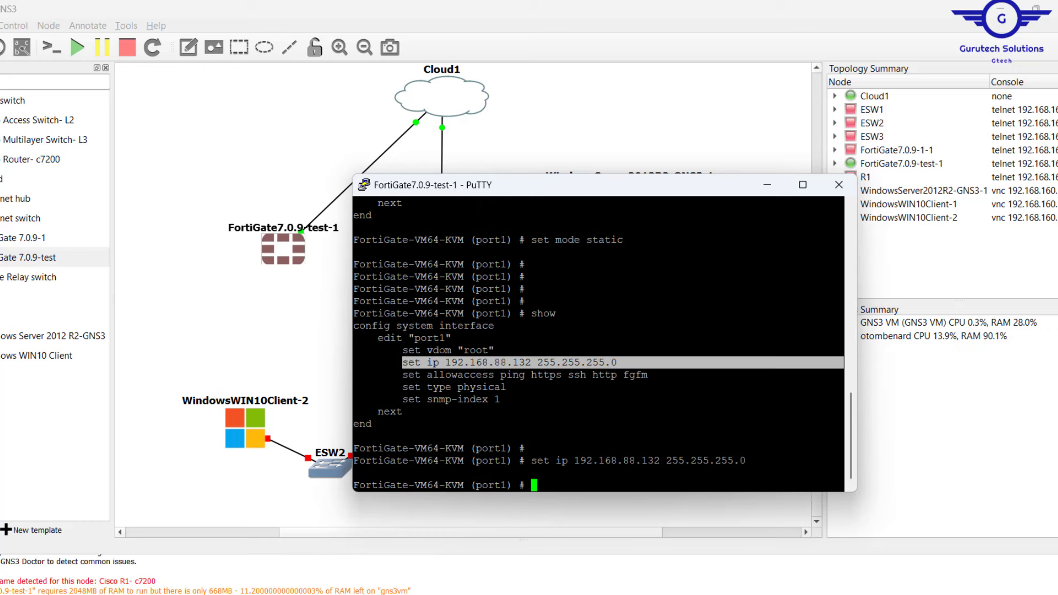
{"action": "key", "text": "Return"}
{"action": "key", "text": "Return"}
{"action": "key", "text": "Return"}
{"action": "key", "text": "Return"}
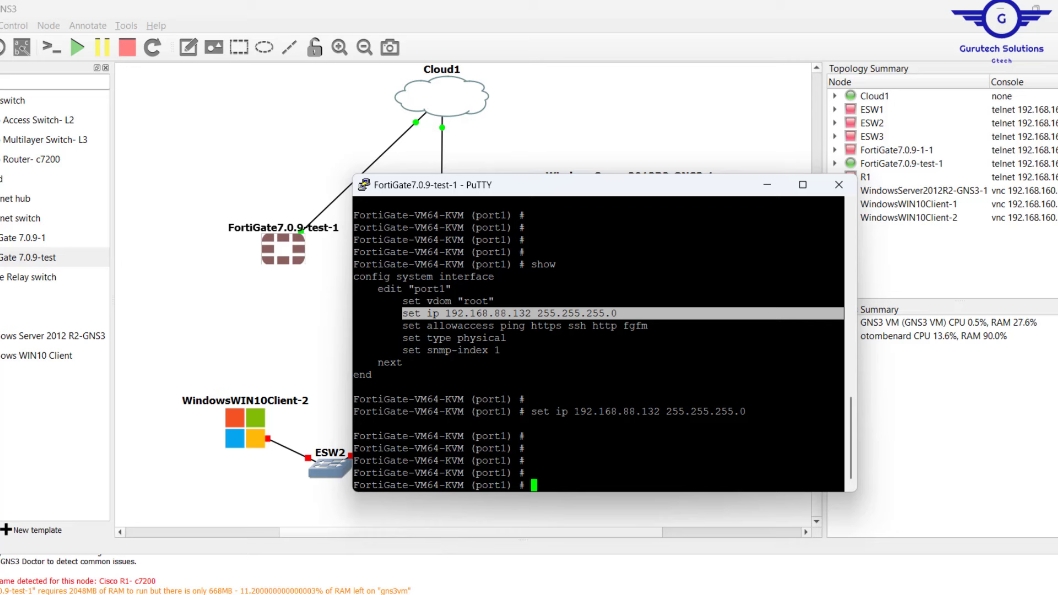
Leave the port1 configuration and enter config system global.
{"action": "type", "text": "en"}
{"action": "key", "text": "Return"}
{"action": "key", "text": "Return"}
{"action": "key", "text": "Return"}
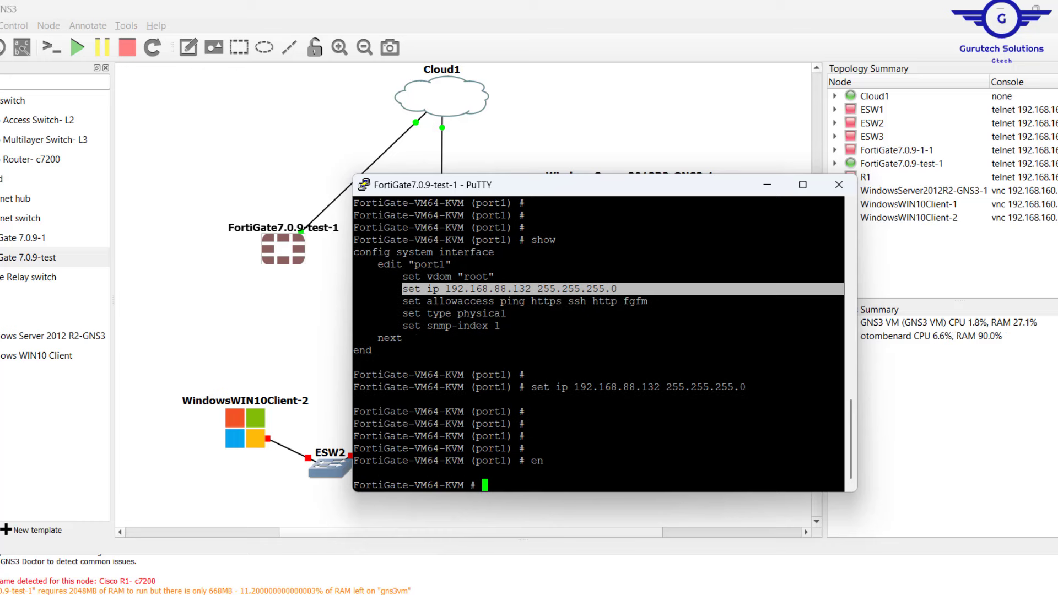
{"action": "key", "text": "Return"}
{"action": "key", "text": "Return"}
{"action": "type", "text": "co"}
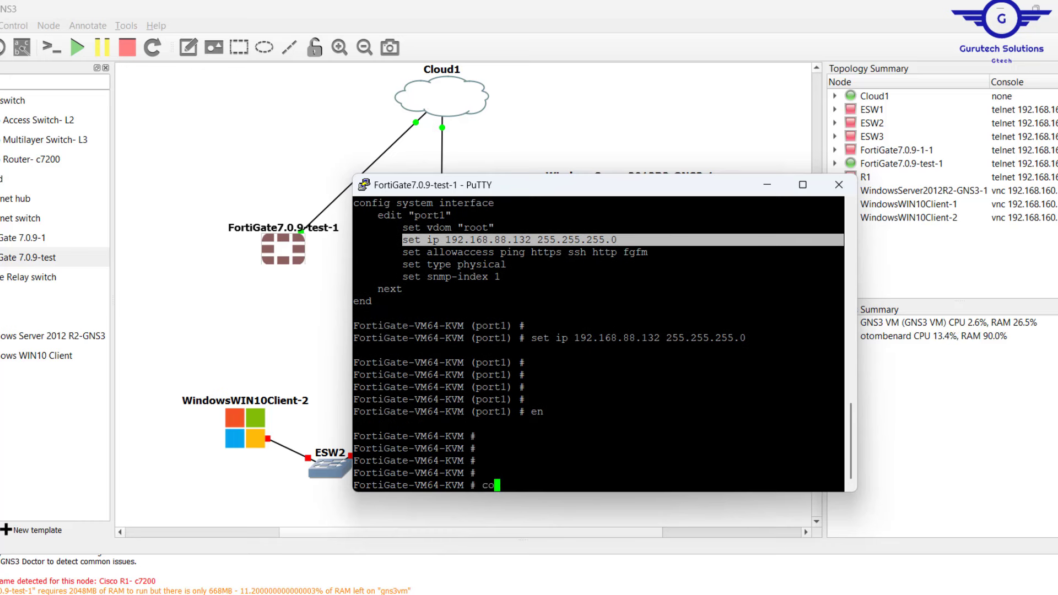
{"action": "type", "text": "nfig s"}
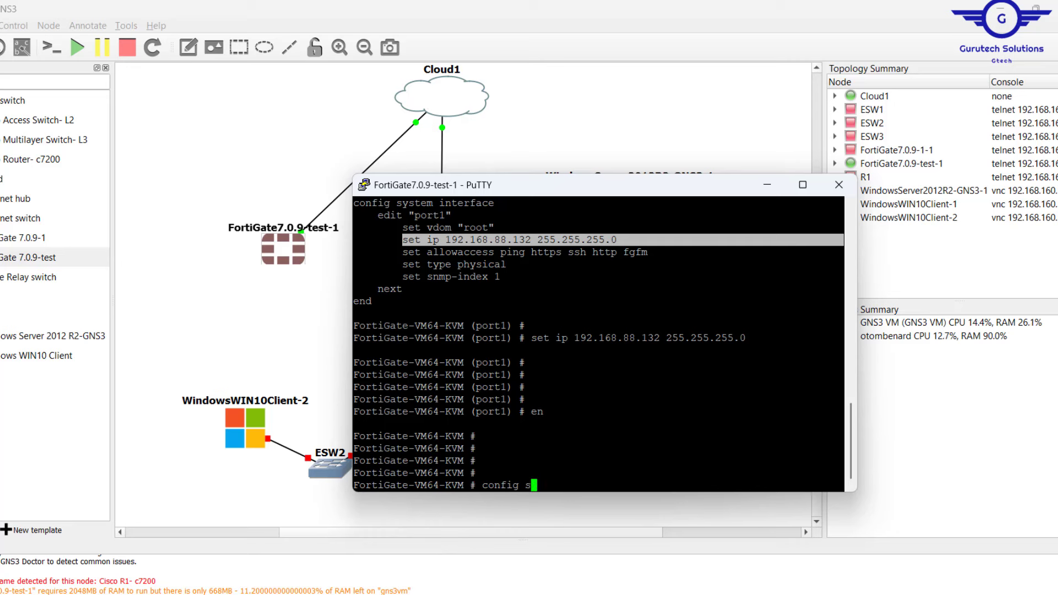
{"action": "type", "text": "ystem "}
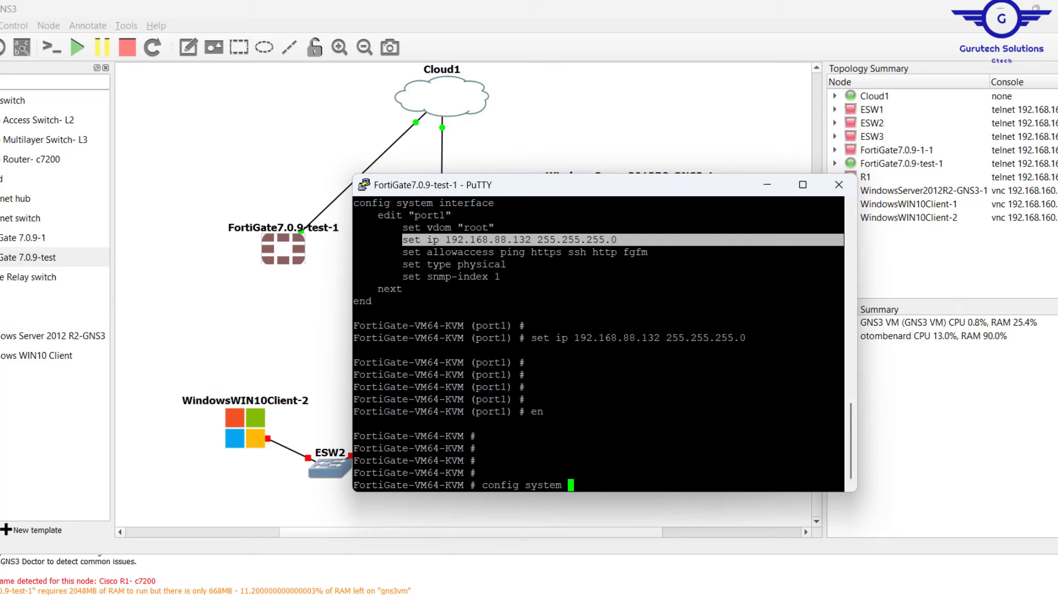
{"action": "type", "text": "global"}
{"action": "key", "text": "Return"}
{"action": "key", "text": "Return"}
{"action": "key", "text": "Return"}
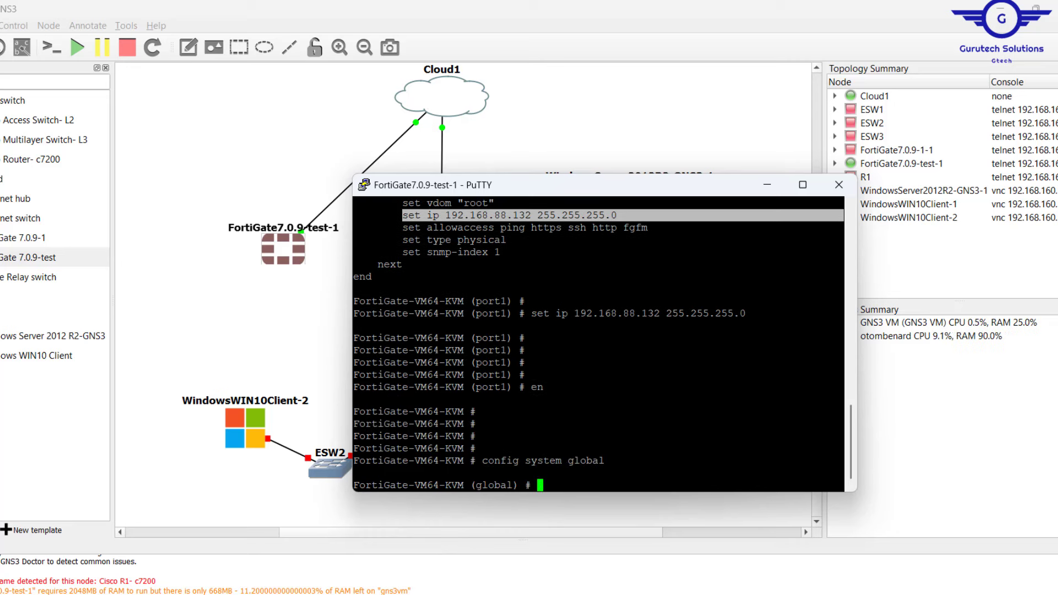
{"action": "key", "text": "Return"}
Set the hostname to GTECH-FW and end the global configuration.
{"action": "type", "text": "set "}
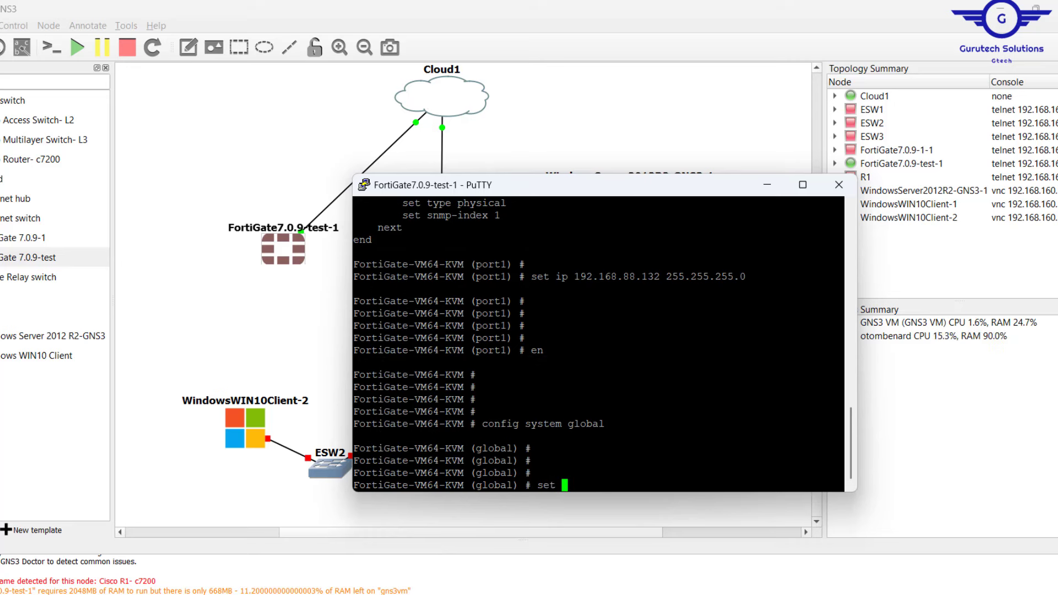
{"action": "type", "text": "hostname GTECH"}
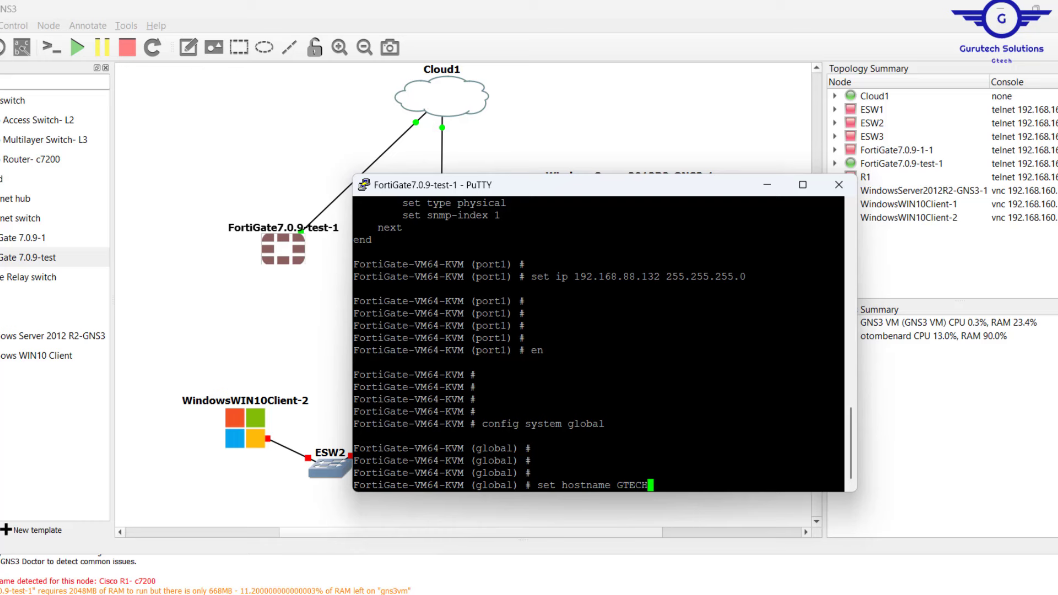
{"action": "type", "text": "-FW"}
{"action": "key", "text": "Return"}
{"action": "key", "text": "Return"}
{"action": "key", "text": "Return"}
{"action": "key", "text": "Return"}
{"action": "key", "text": "Return"}
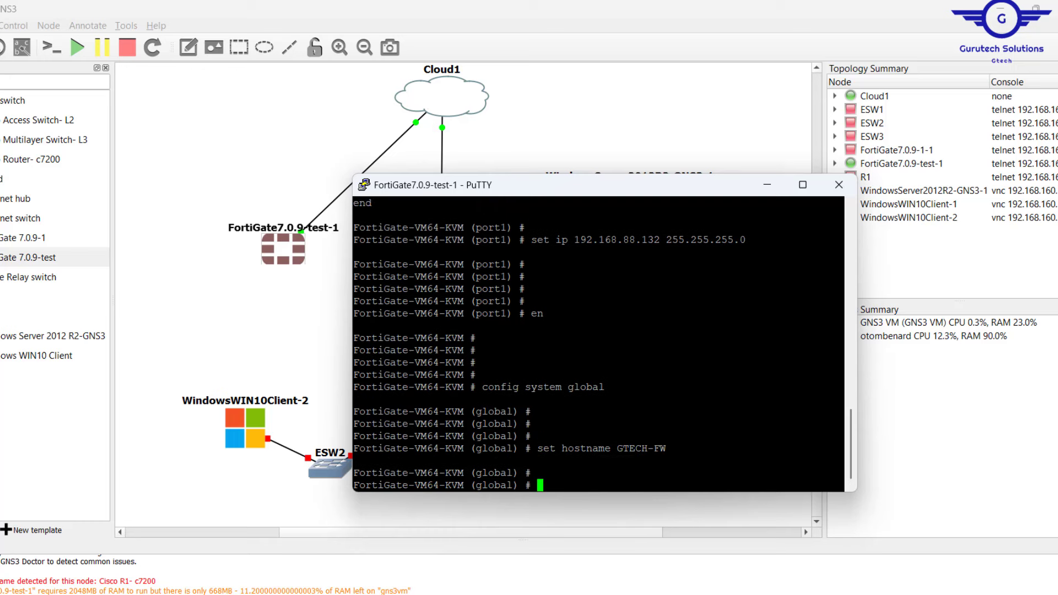
{"action": "type", "text": "EXIT"}
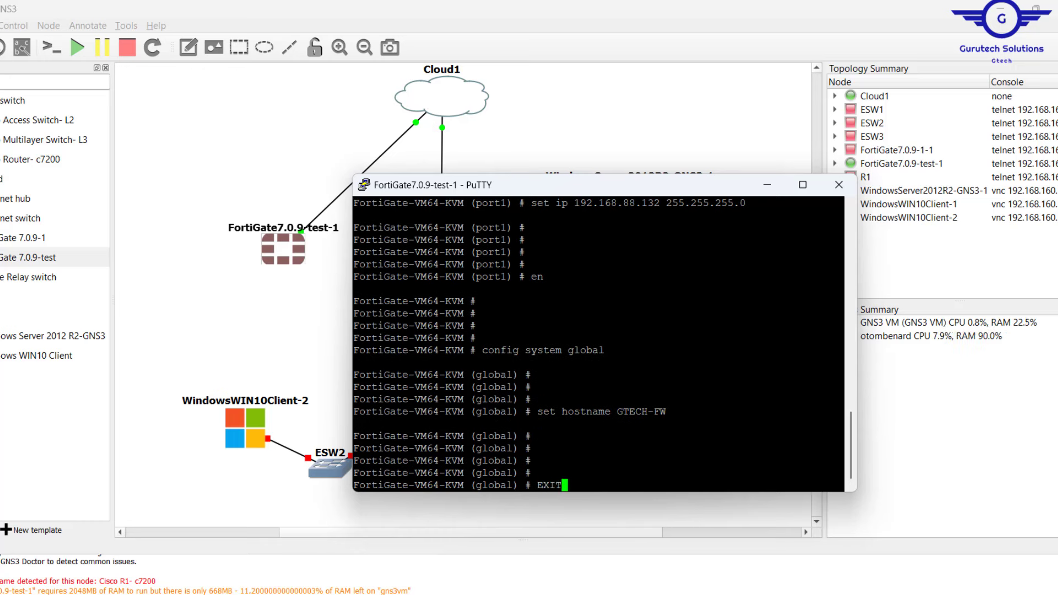
{"action": "key", "text": "BackSpace"}
{"action": "key", "text": "BackSpace"}
{"action": "key", "text": "BackSpace"}
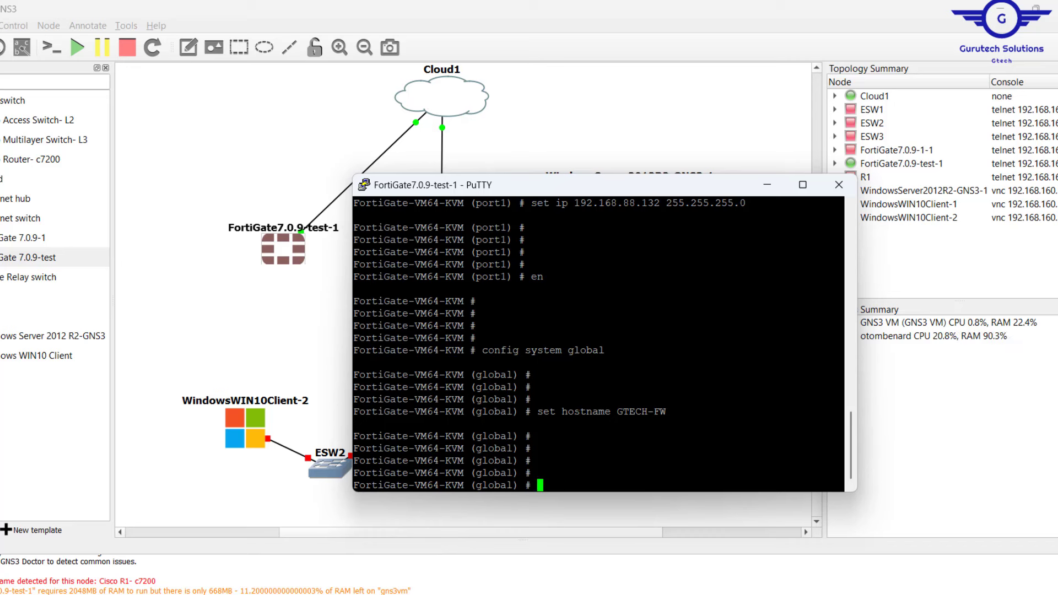
{"action": "key", "text": "BackSpace"}
{"action": "type", "text": "end"}
{"action": "key", "text": "Return"}
{"action": "key", "text": "Return"}
{"action": "key", "text": "Return"}
{"action": "key", "text": "Return"}
{"action": "key", "text": "Return"}
{"action": "key", "text": "Return"}
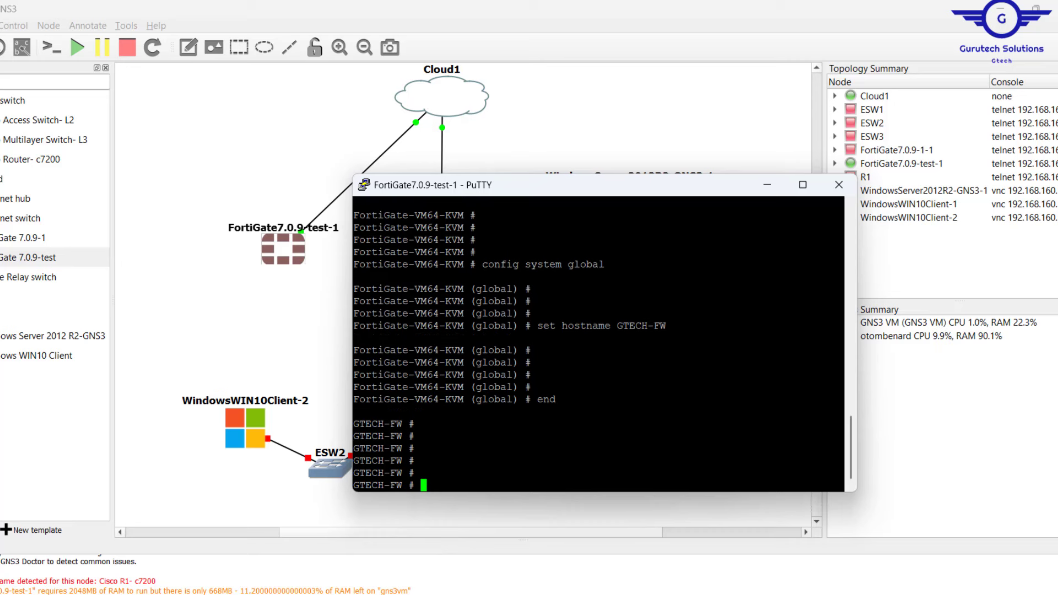
{"action": "key", "text": "Return"}
Copy the firewall's port1 IP address and switch to Chrome.
{"action": "left_click_drag", "start_coordinate": [353, 411], "coordinate": [430, 421]}
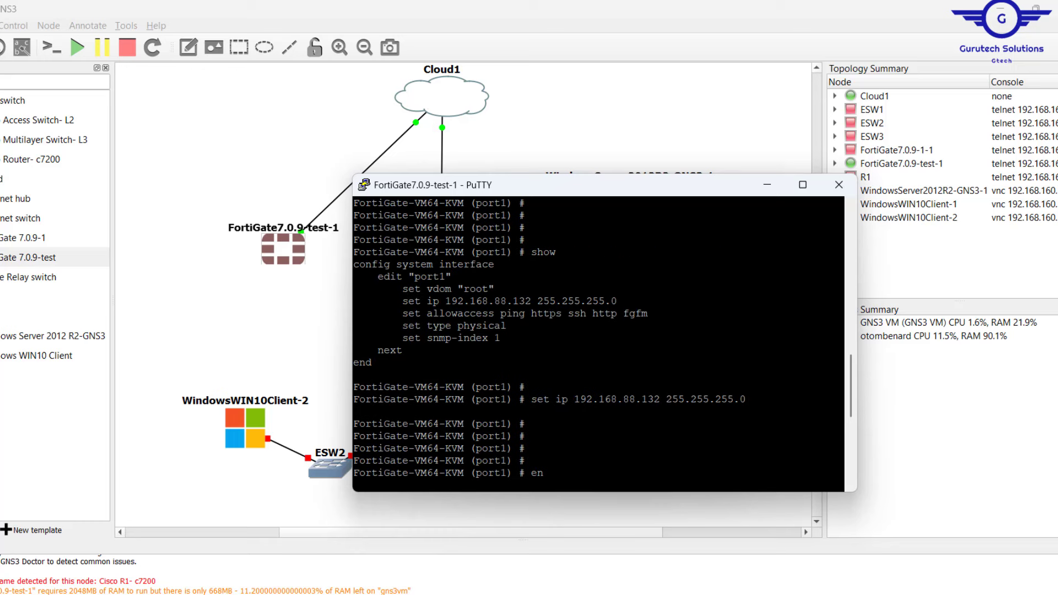
{"action": "left_click_drag", "start_coordinate": [665, 399], "coordinate": [586, 399]}
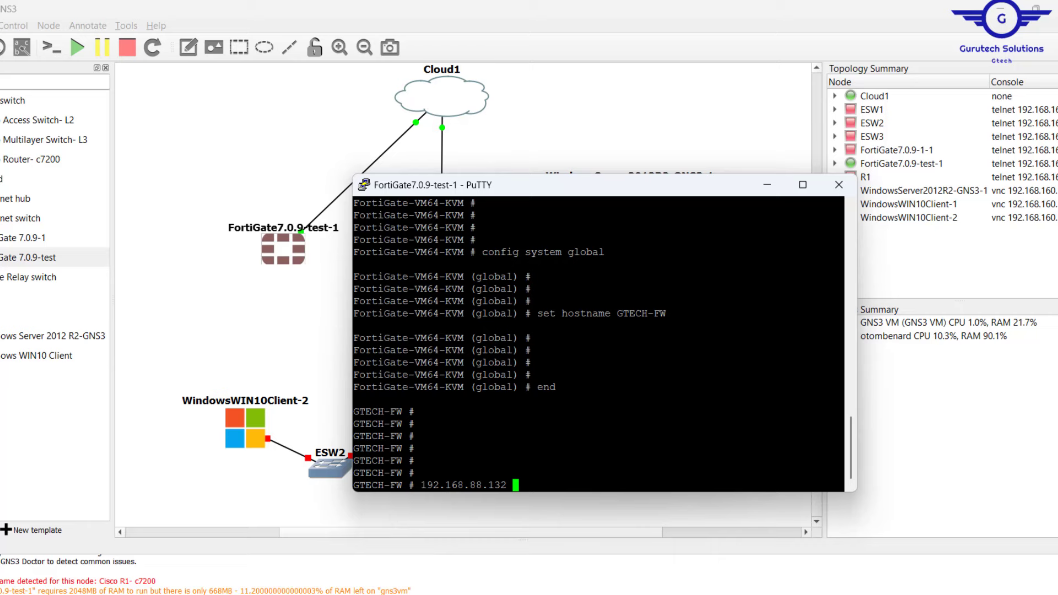
{"action": "key", "text": "alt+Tab"}
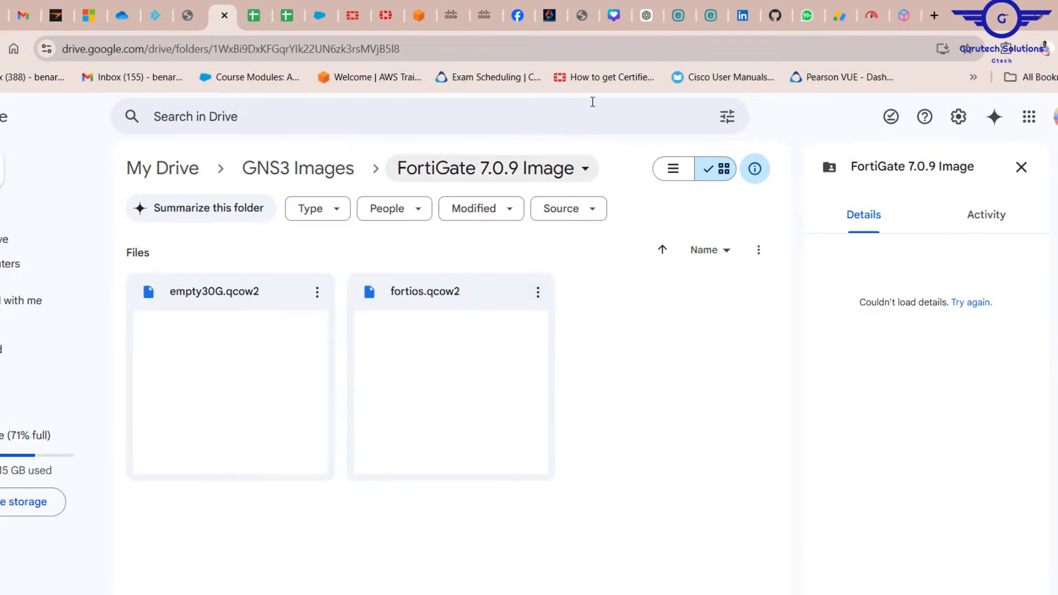
{"action": "left_click", "coordinate": [936, 16]}
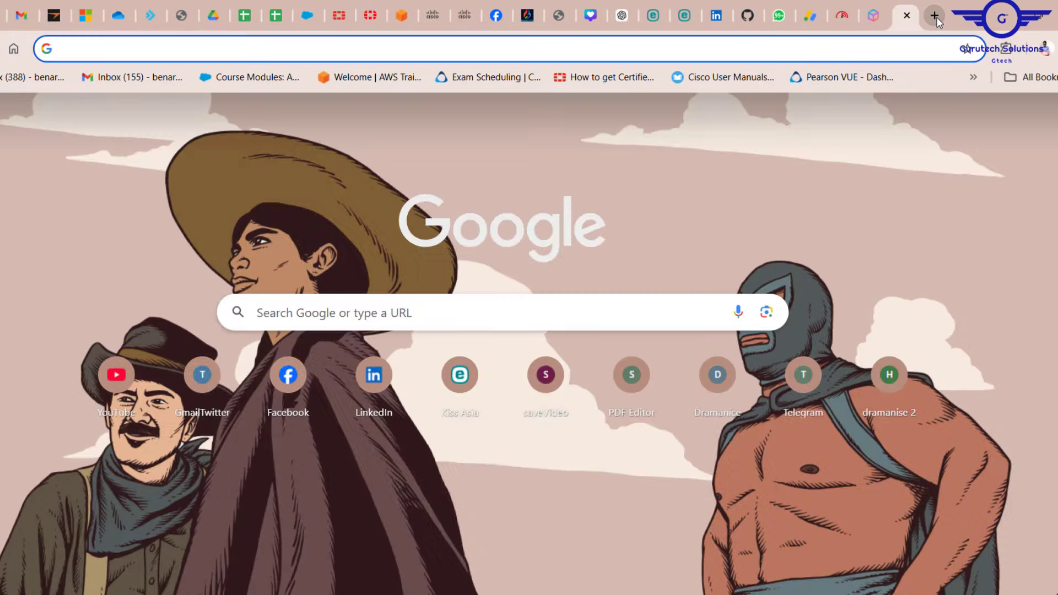
{"action": "type", "text": "192.168.88.132"}
{"action": "key", "text": "Return"}
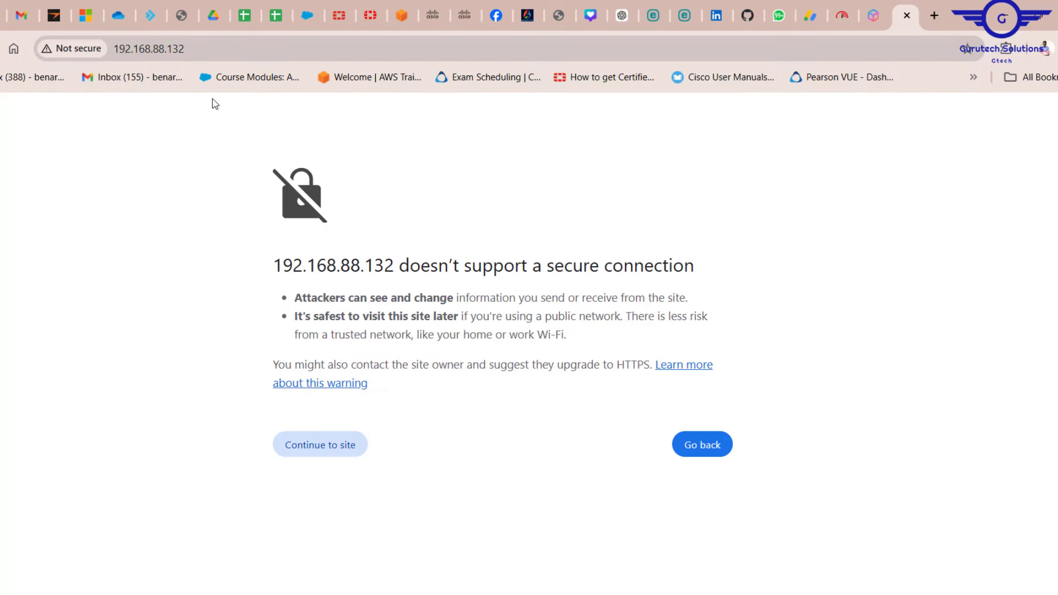
{"action": "left_click", "coordinate": [326, 439]}
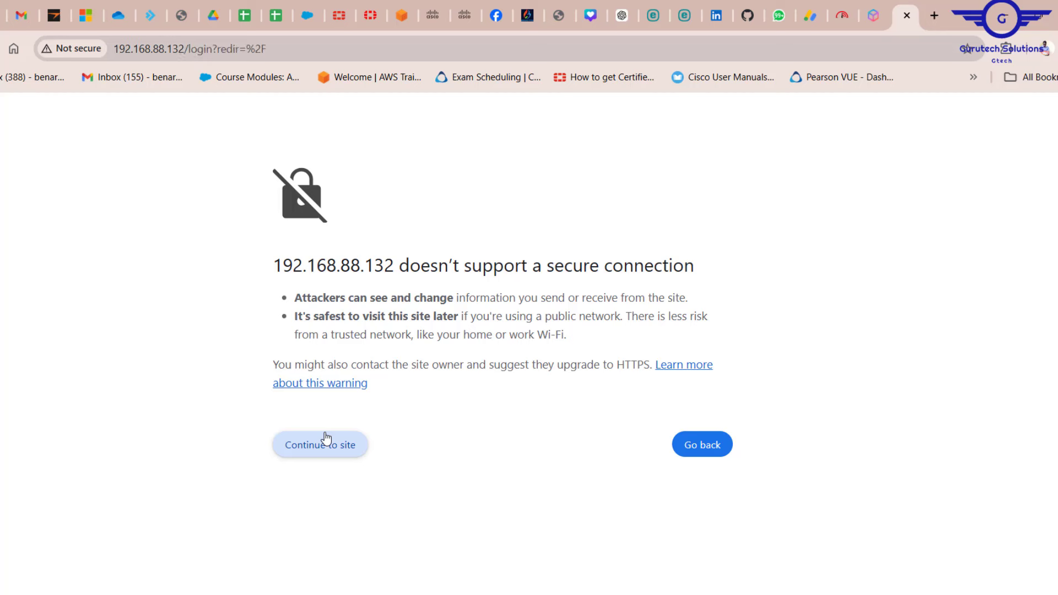
Sign in as admin with the account password, dismiss Chrome's popups, and postpone initial setup.
{"action": "type", "text": "admin"}
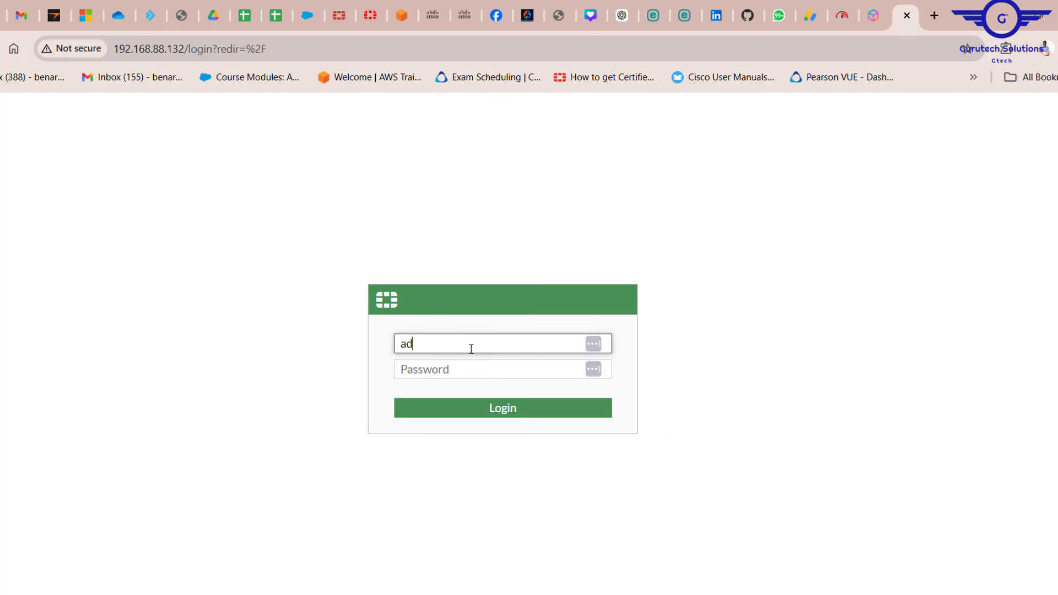
{"action": "left_click", "coordinate": [446, 369]}
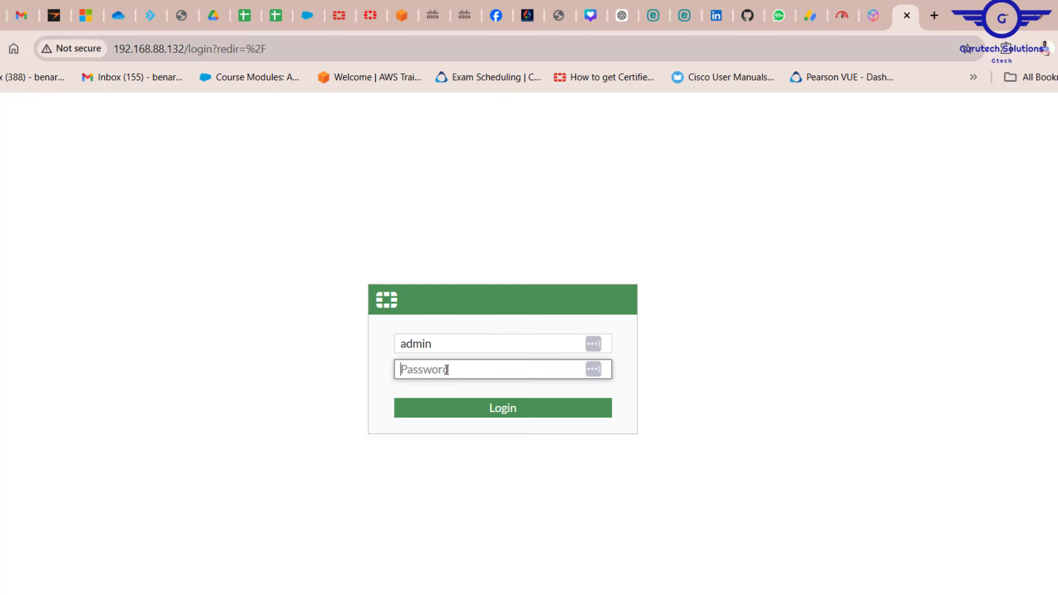
{"action": "type", "text": "admin"}
{"action": "key", "text": "Return"}
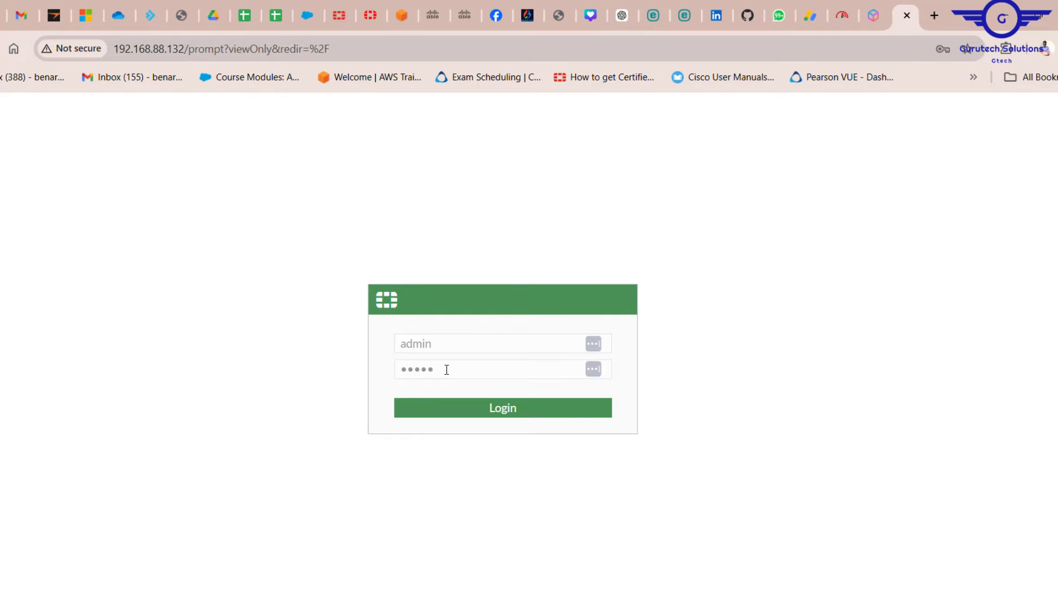
{"action": "left_click", "coordinate": [962, 284]}
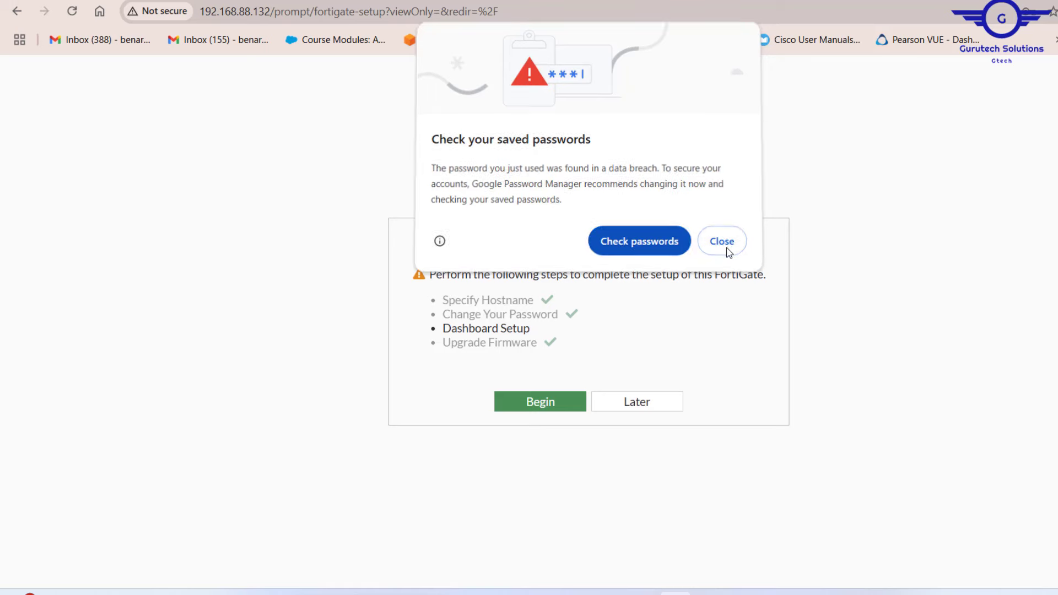
{"action": "left_click", "coordinate": [725, 249]}
{"action": "left_click", "coordinate": [642, 407]}
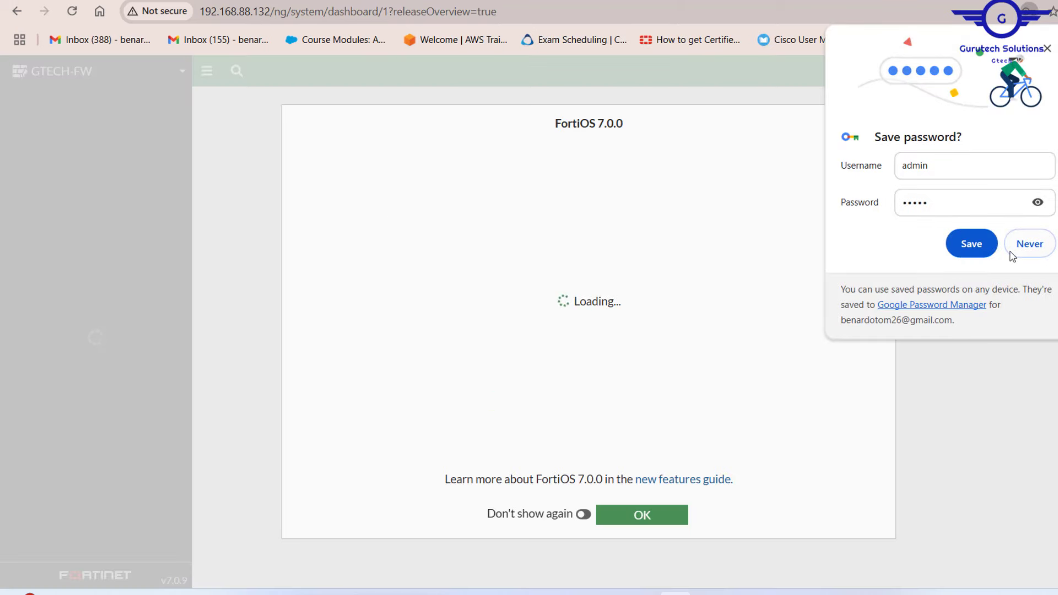
Dismiss the FortiOS 7.0.0 overview to view the v7.0.9 dashboard, then return to the Drive folder tab.
{"action": "left_click", "coordinate": [663, 515]}
{"action": "scroll", "coordinate": [129, 388], "scroll_direction": "down", "scroll_amount": 1}
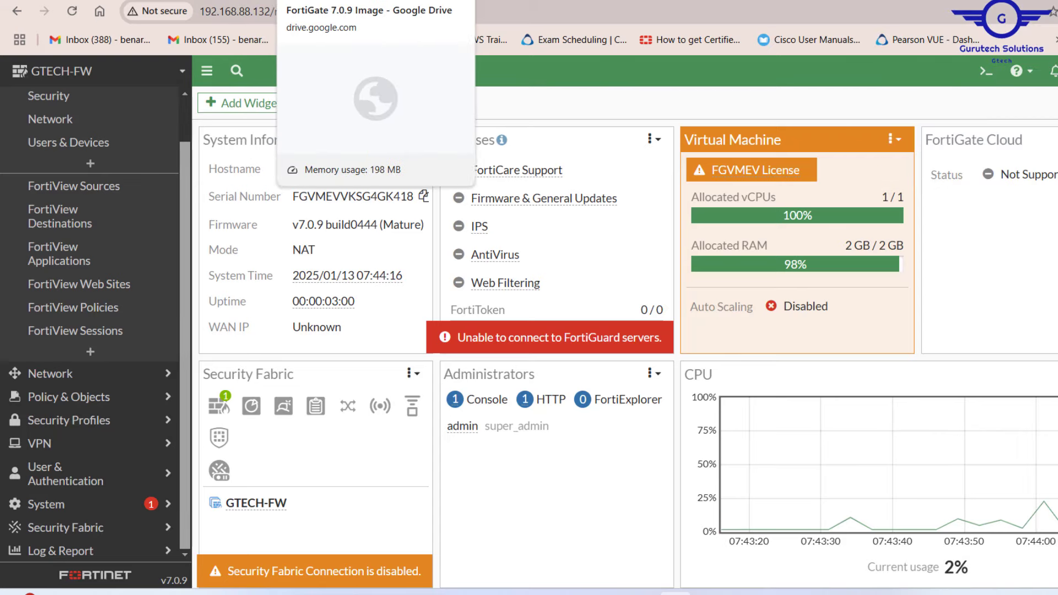
{"action": "left_click", "coordinate": [496, 1]}
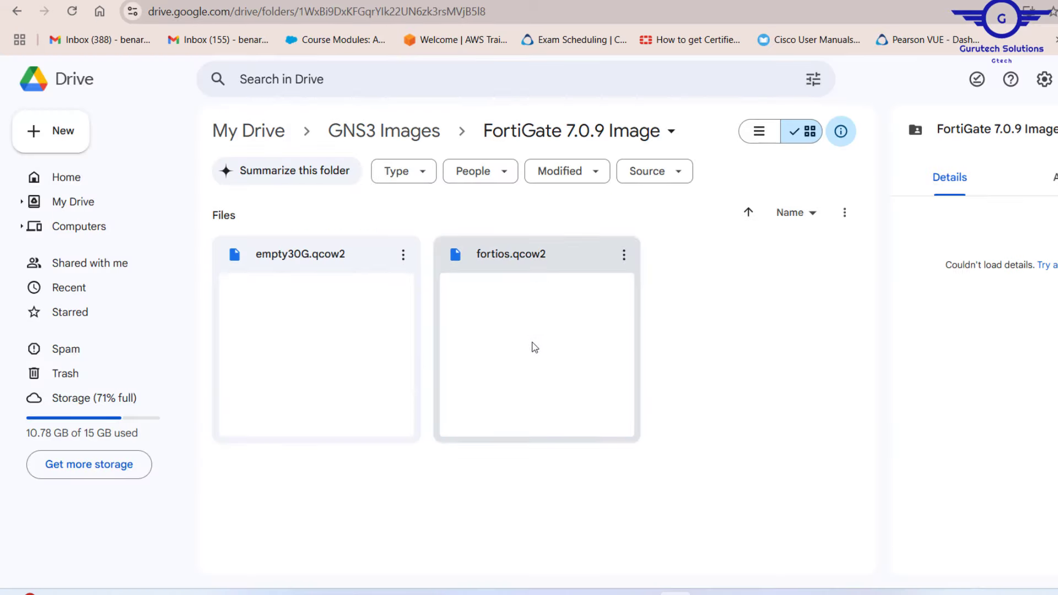